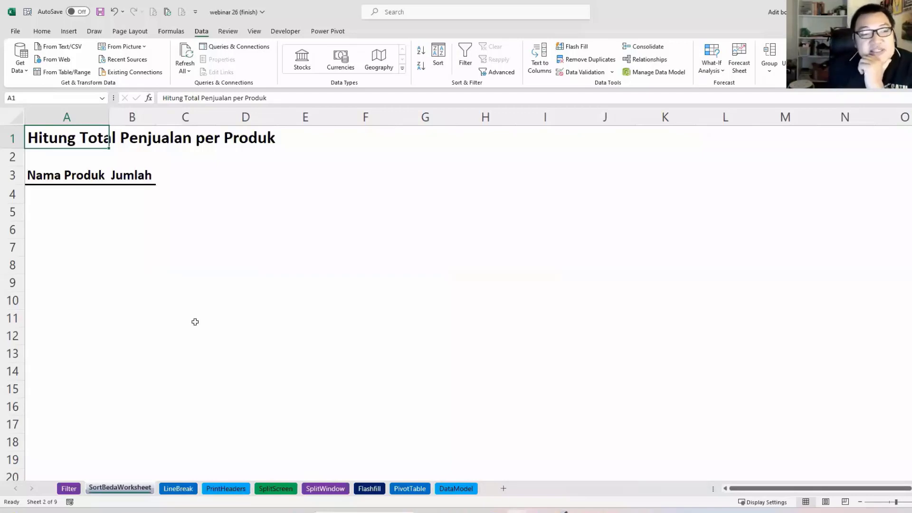
Step: Look over the Filter sheet's product and Jumlah data, then return to cell A4
click(64, 195)
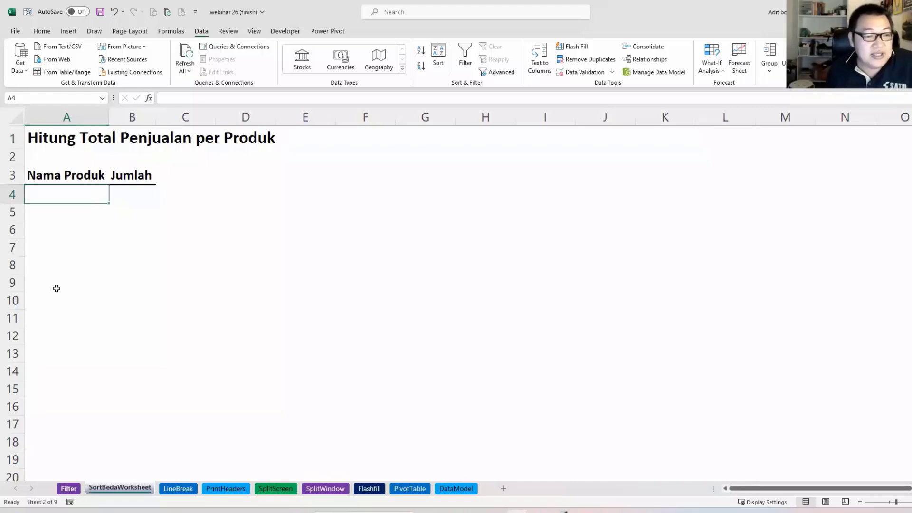
key(ctrl+Page_Up)
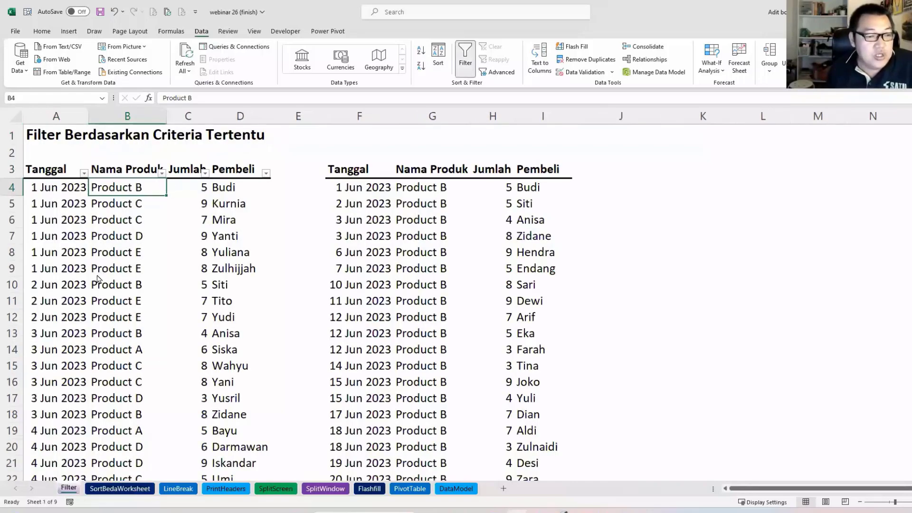
click(162, 173)
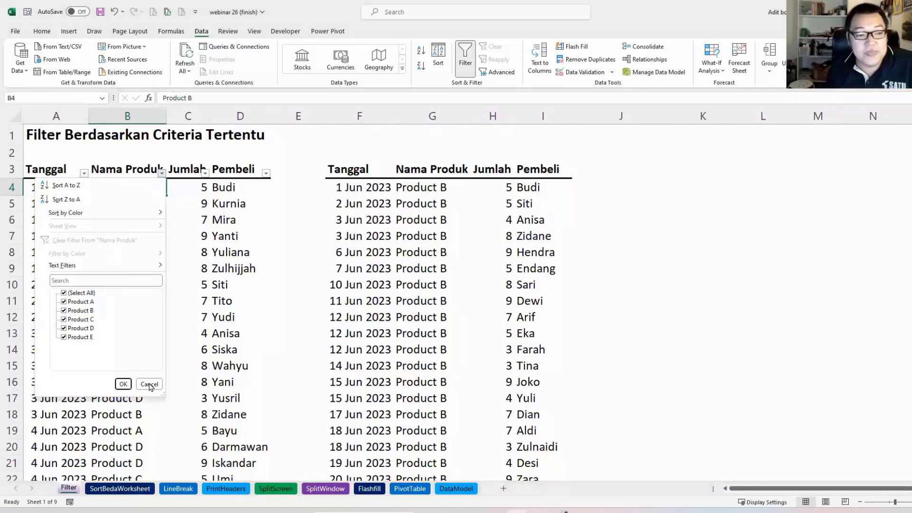
drag(192, 194, 195, 309)
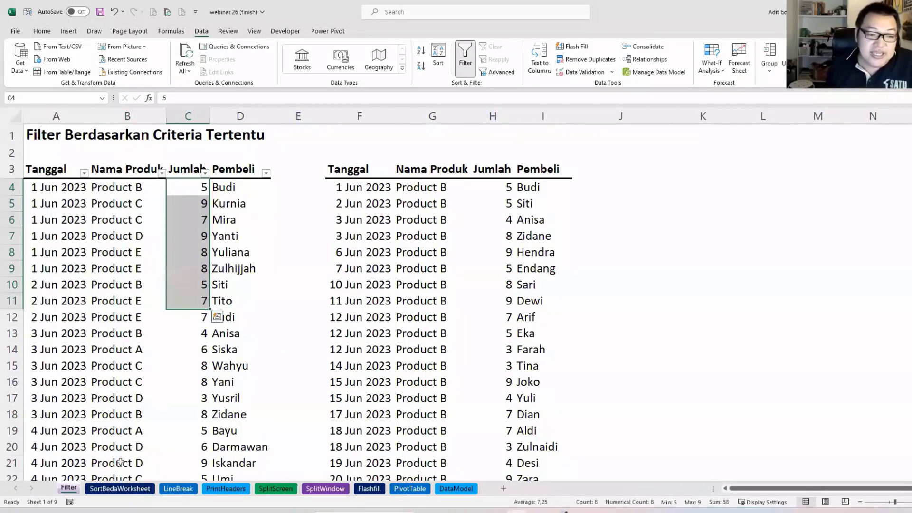
key(ctrl+Page_Down)
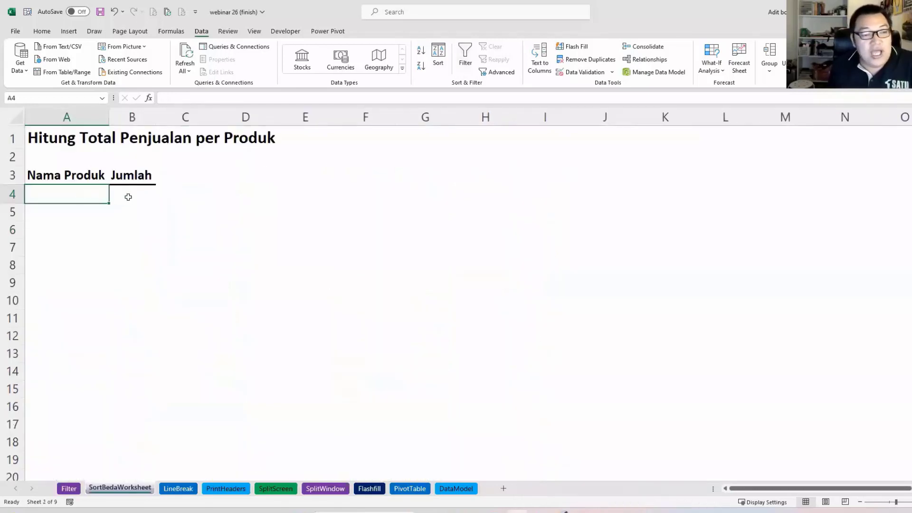
click(147, 196)
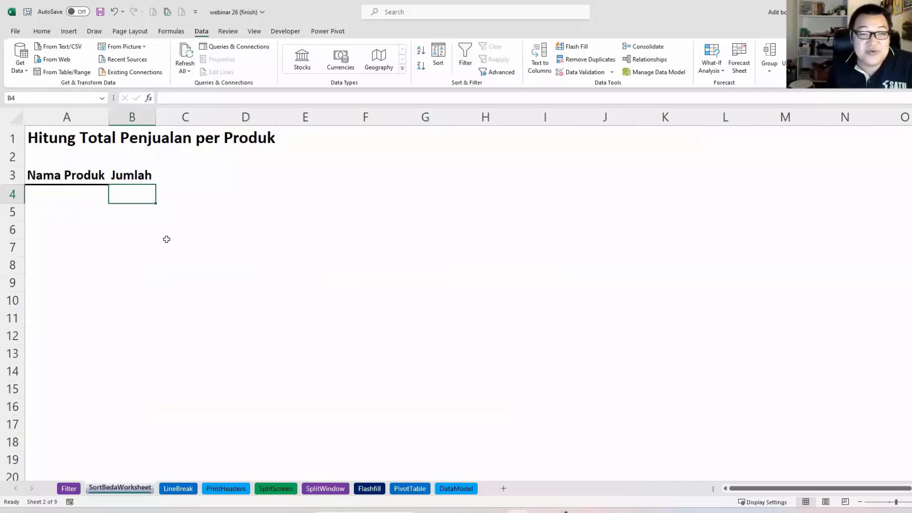
scroll(187, 263, up, 2)
scroll(193, 271, up, 1)
scroll(151, 243, up, 2)
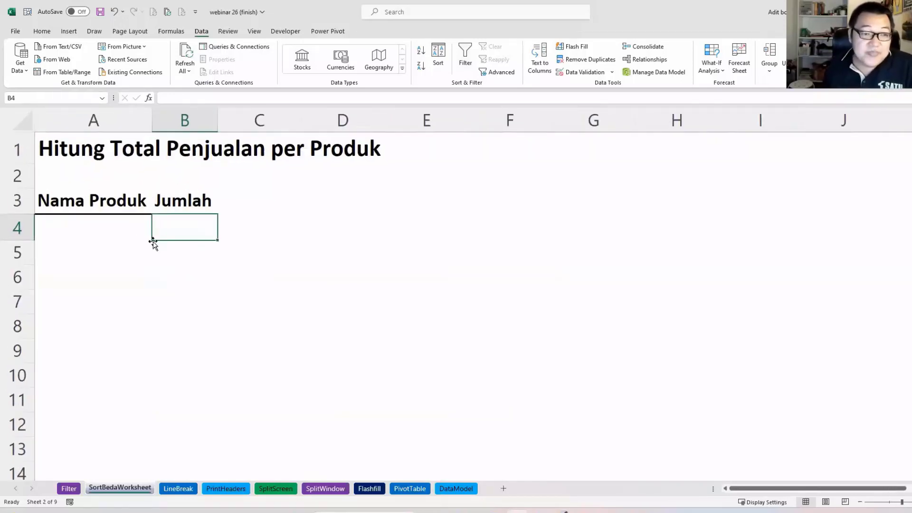
click(118, 228)
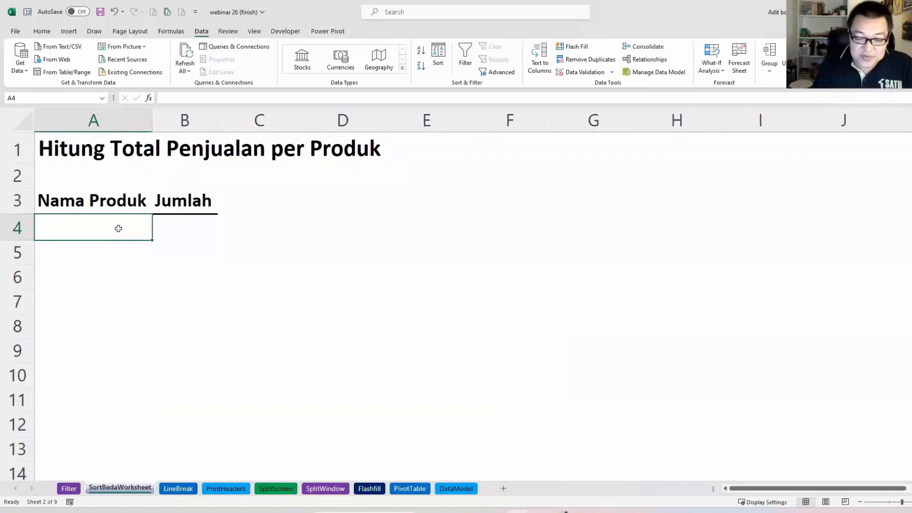
Step: Enter =UNIQUE(Filter!B4:B100) in A4 to list the distinct product names
text(=)
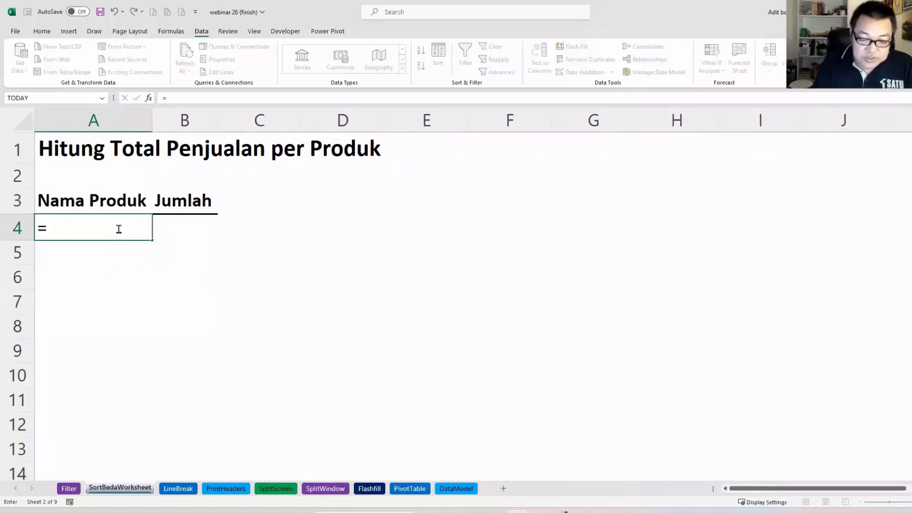
text(uni)
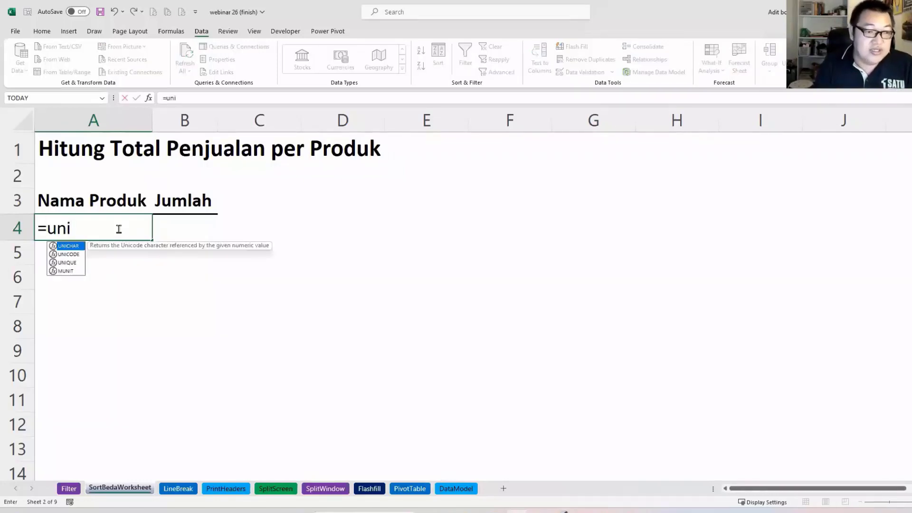
key(Down)
key(Down)
key(Tab)
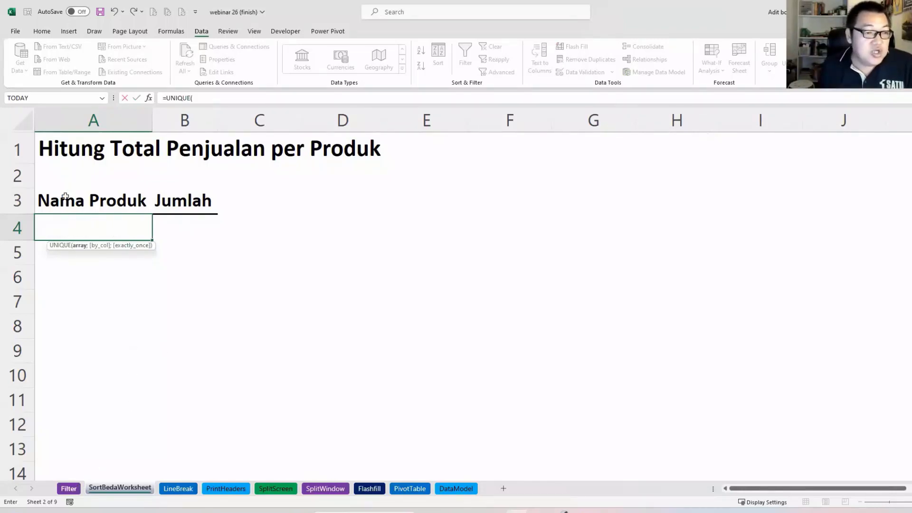
key(ctrl+Page_Up)
click(139, 190)
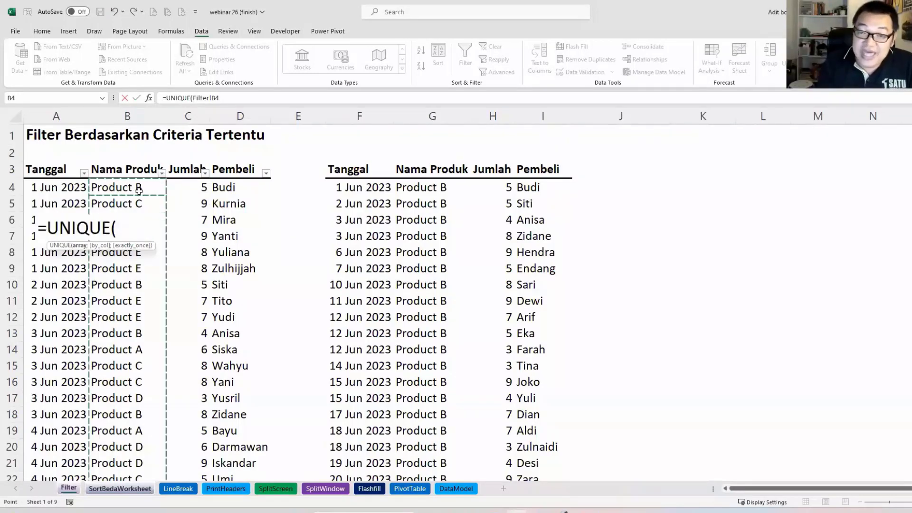
key(ctrl+shift+Down)
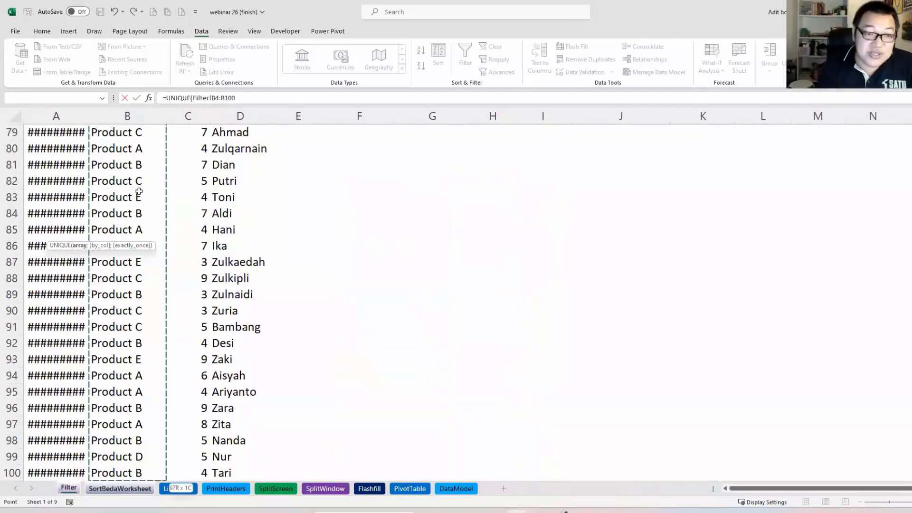
key(Return)
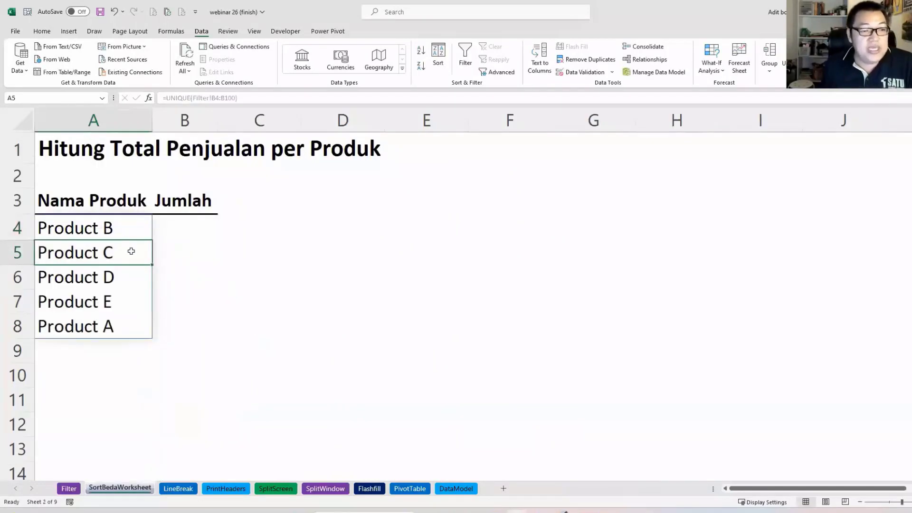
Step: Check the spilled product list and reopen the A4 formula for editing
key(Down)
key(Down)
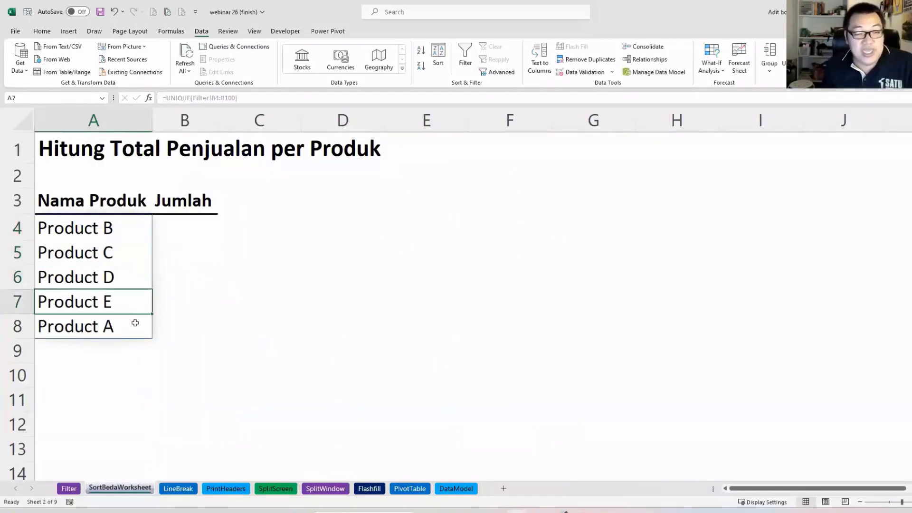
key(Down)
click(128, 226)
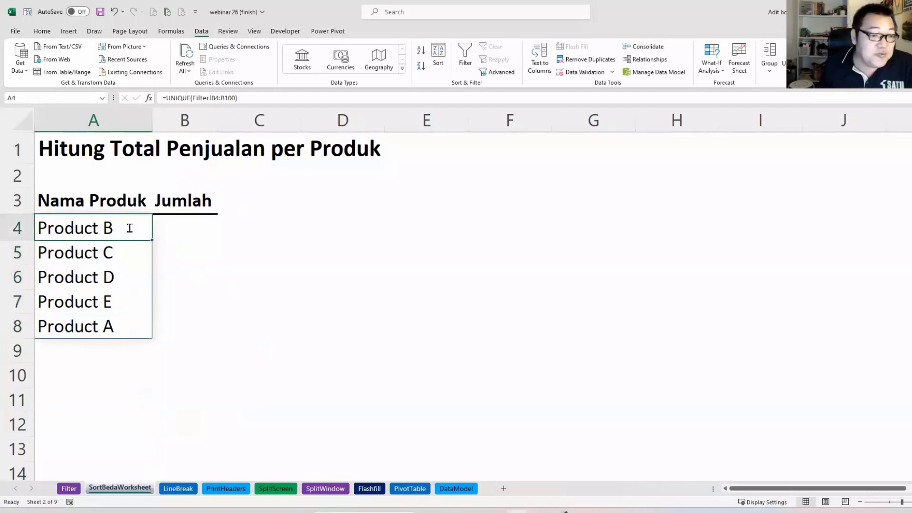
double_click(128, 227)
Step: Change A4 to =SORT(UNIQUE(Filter!B4:B100)) so products list from Product A to Product E
click(51, 219)
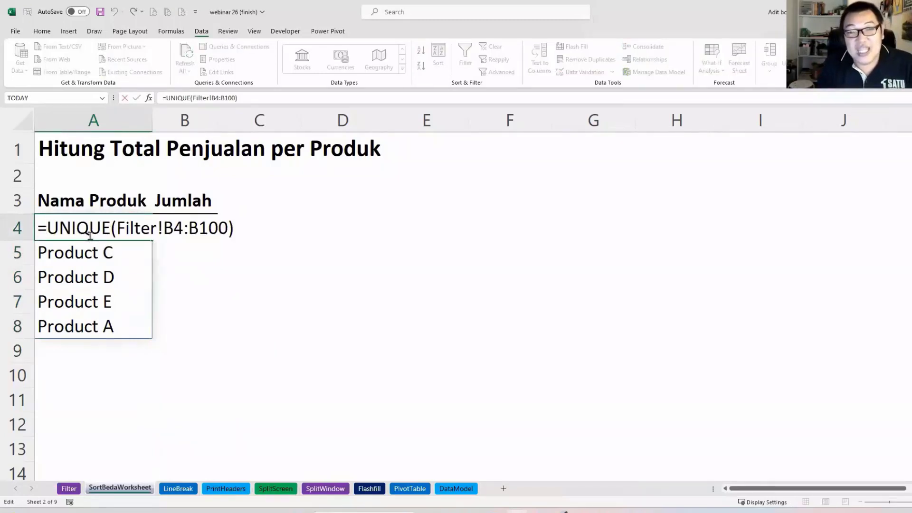
text(so)
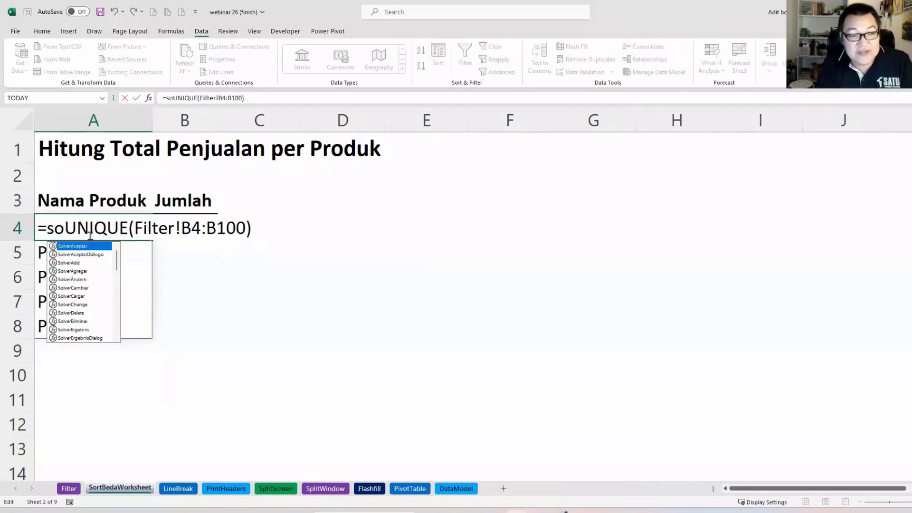
text(rt)
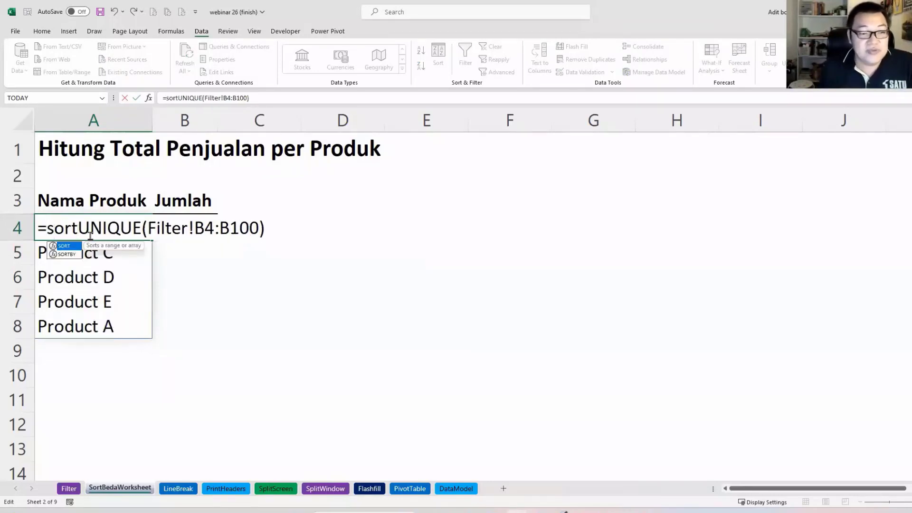
key(Tab)
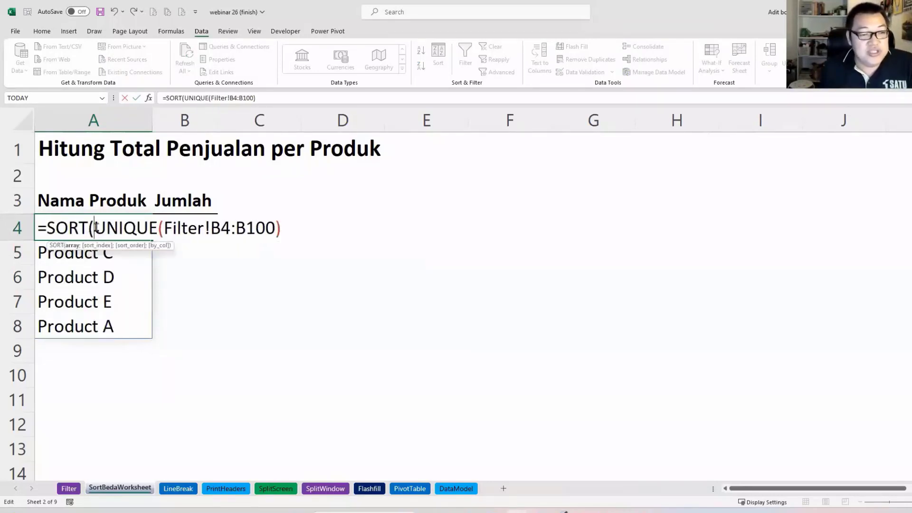
drag(95, 227, 287, 224)
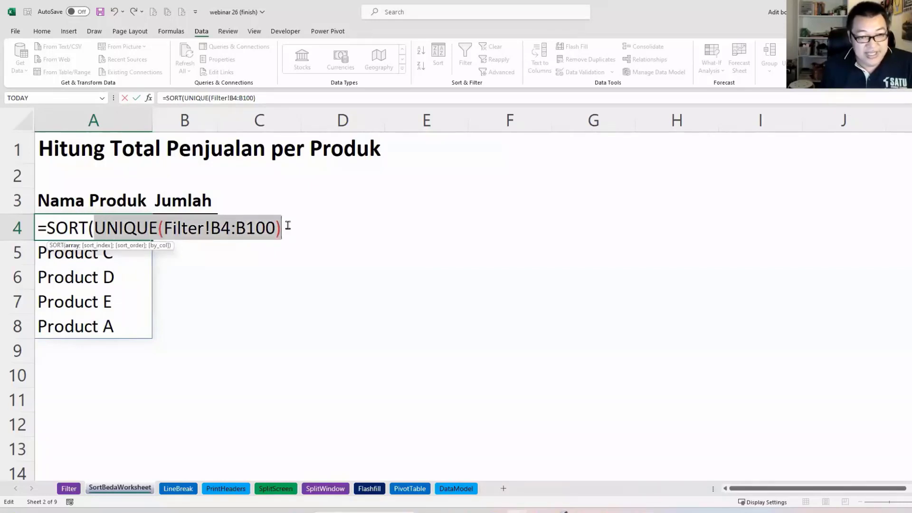
click(288, 226)
text())
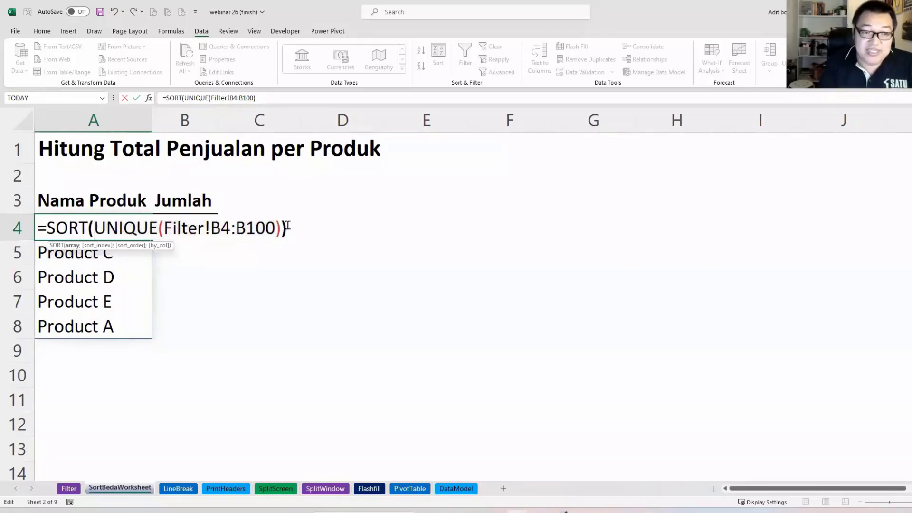
key(Return)
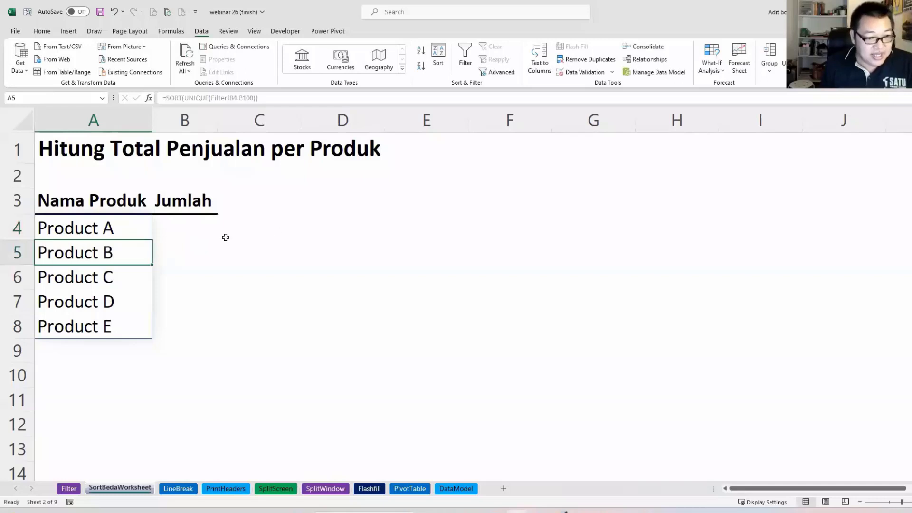
click(129, 230)
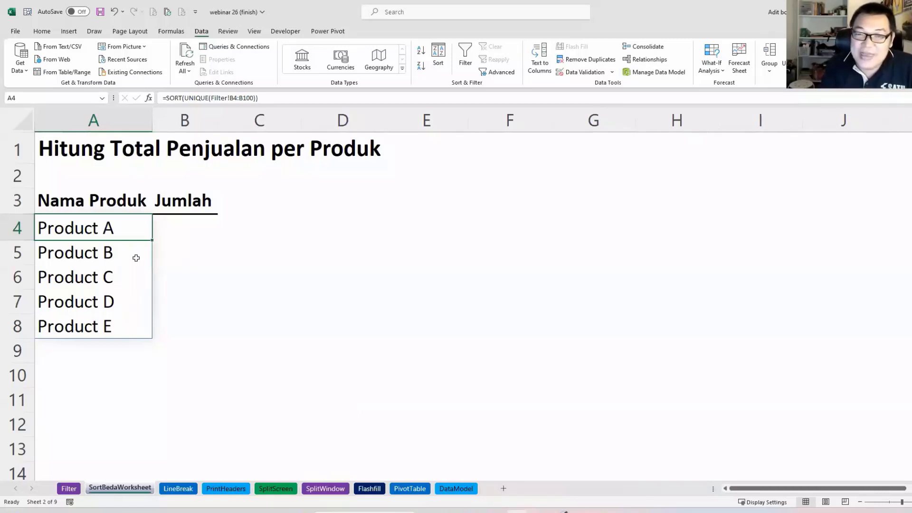
Step: Delete the A4 formula and paste all Filter column B product names into A4 of SortBedaWorksheet
key(Delete)
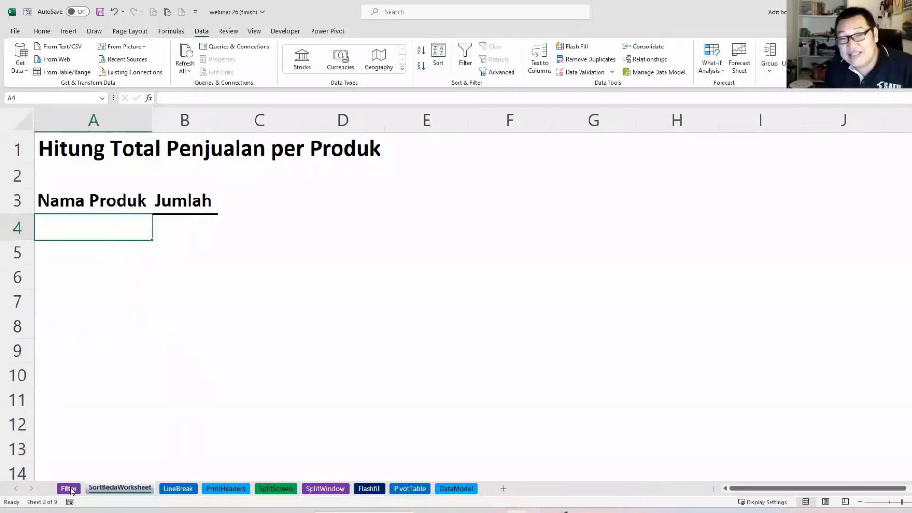
key(ctrl+Page_Up)
click(118, 166)
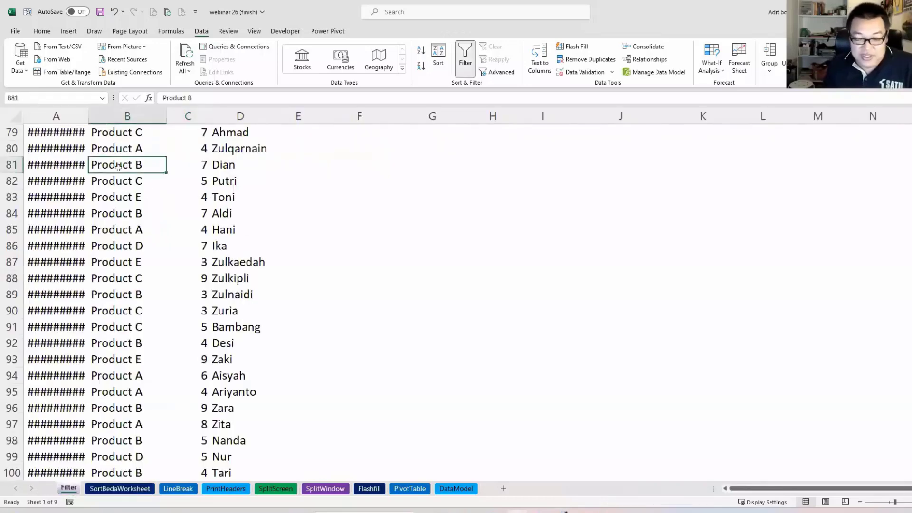
scroll(118, 166, up, 20)
click(136, 152)
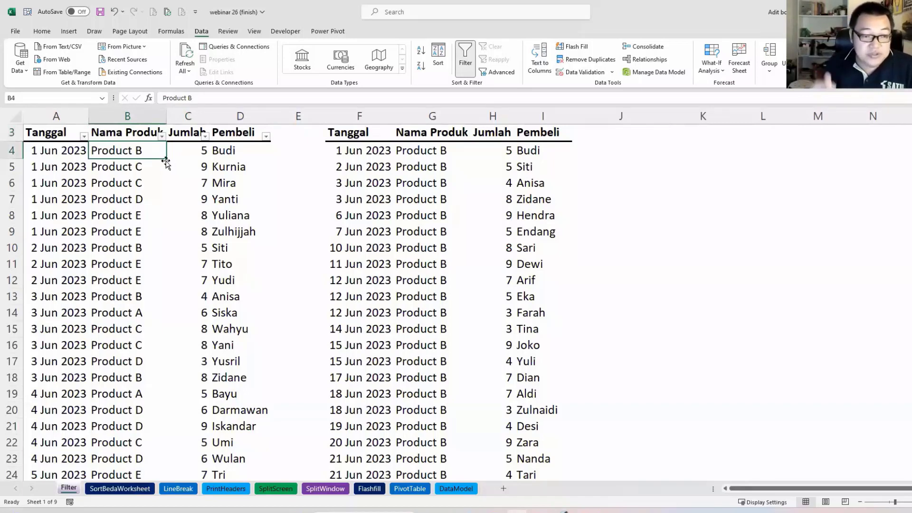
key(ctrl+shift+Down)
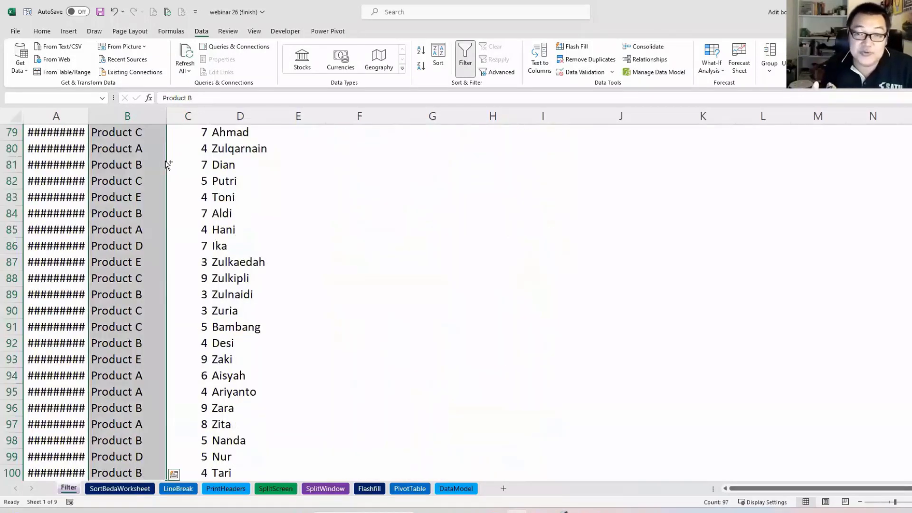
key(ctrl+c)
key(ctrl+q)
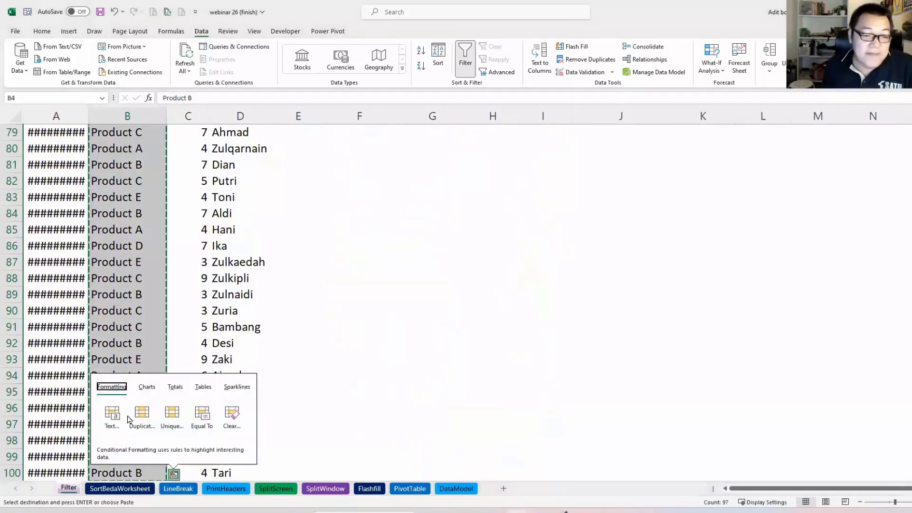
key(Escape)
key(ctrl+Page_Down)
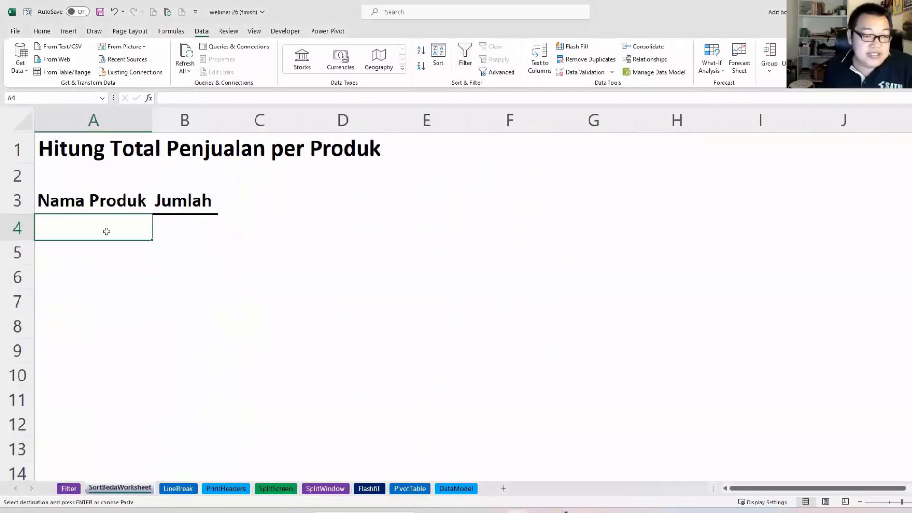
key(ctrl+v)
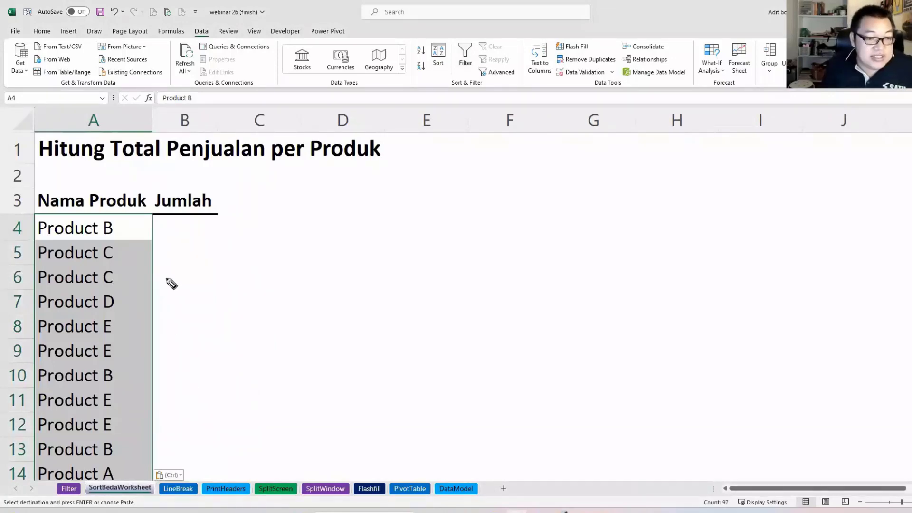
drag(122, 224, 144, 218)
mouse_move(123, 247)
mouse_down()
mouse_move(144, 246)
mouse_move(39, 282)
mouse_up()
drag(122, 302, 144, 293)
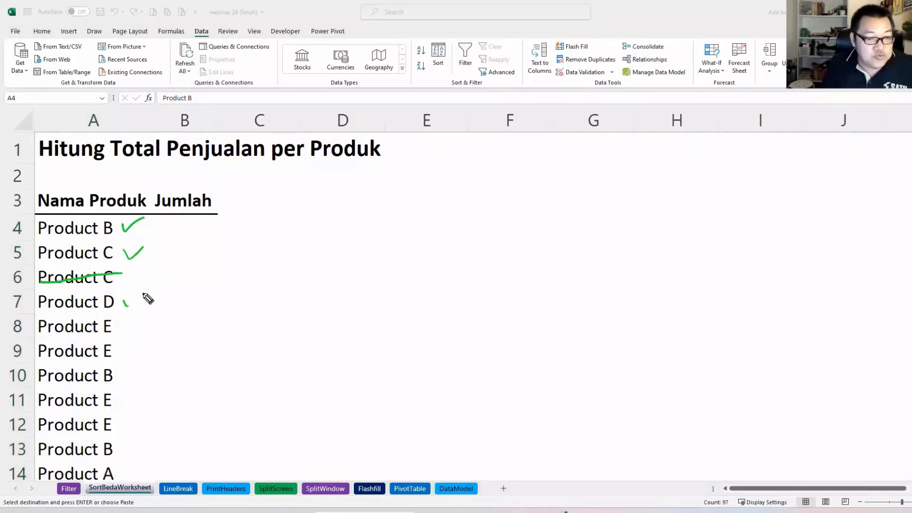
drag(122, 327, 142, 318)
drag(122, 351, 39, 358)
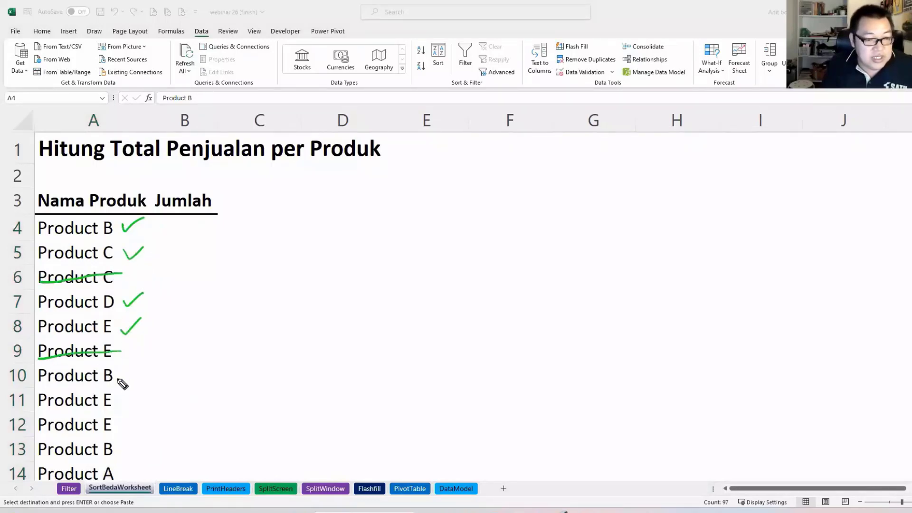
drag(119, 376, 48, 382)
drag(117, 400, 57, 406)
drag(120, 419, 56, 429)
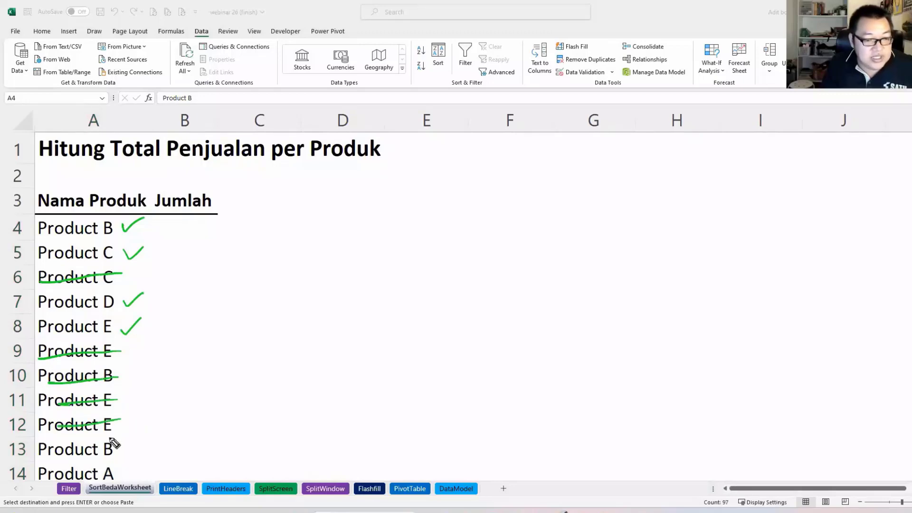
drag(122, 448, 67, 459)
drag(131, 470, 148, 464)
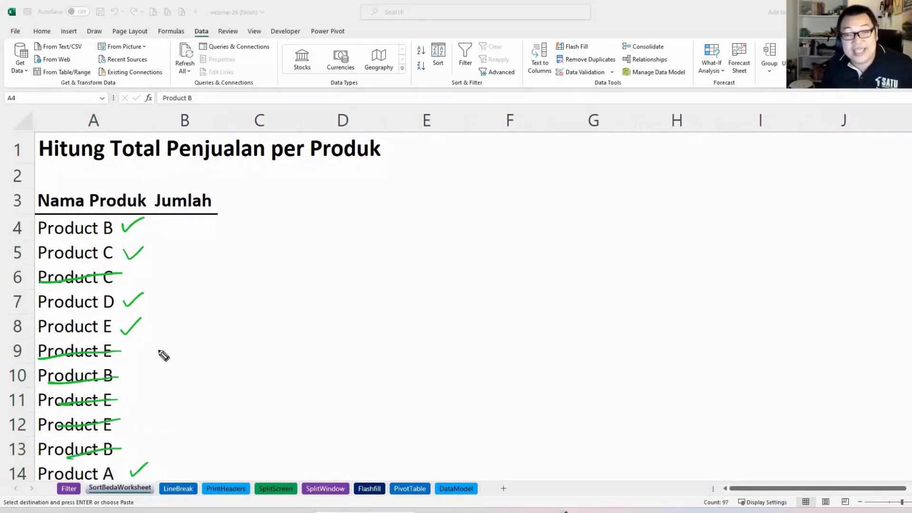
key(Escape)
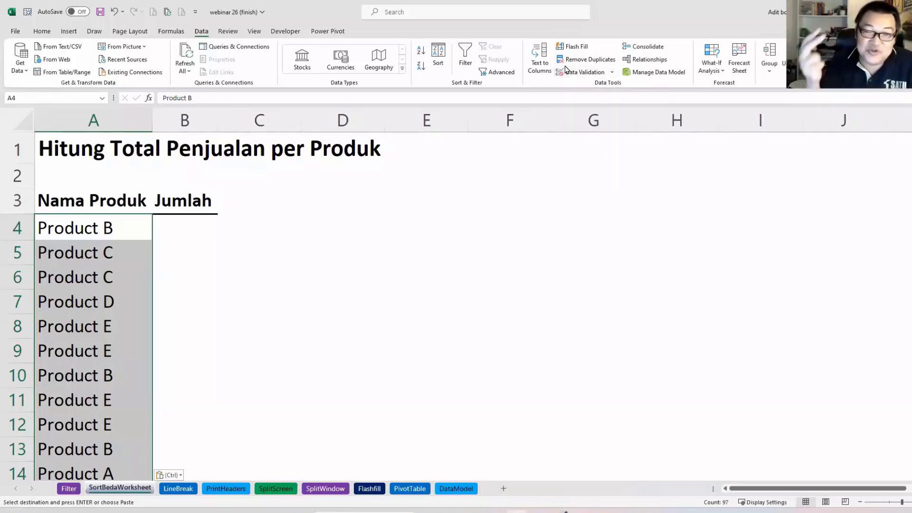
Step: Remove duplicate names from the current selection, leaving Product B, C, D, E and A
click(564, 60)
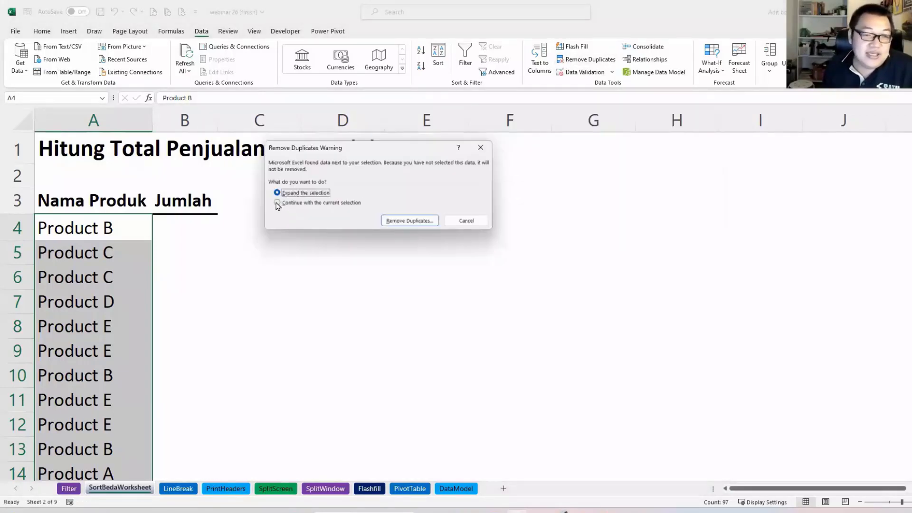
click(277, 202)
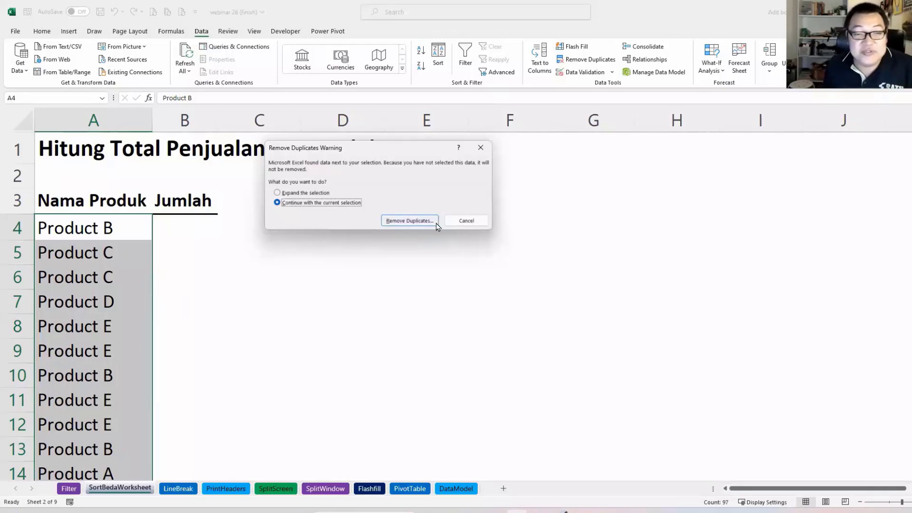
click(424, 226)
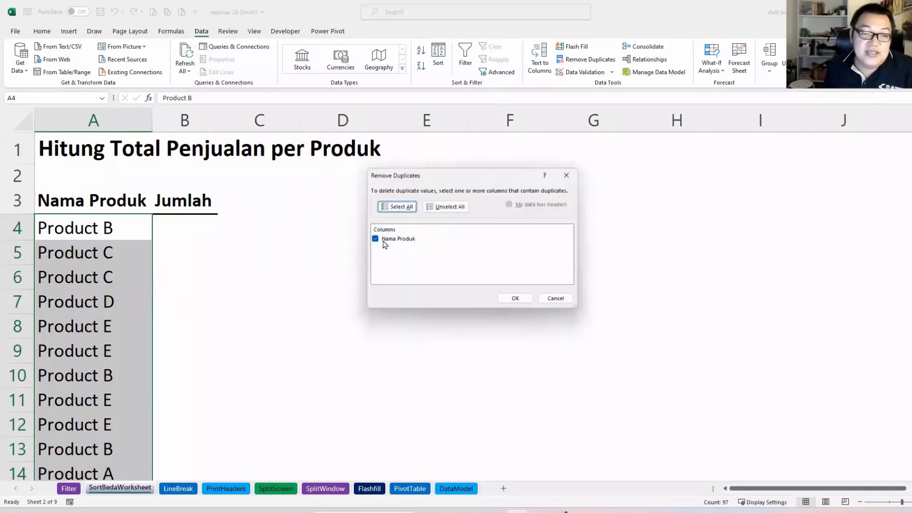
click(517, 300)
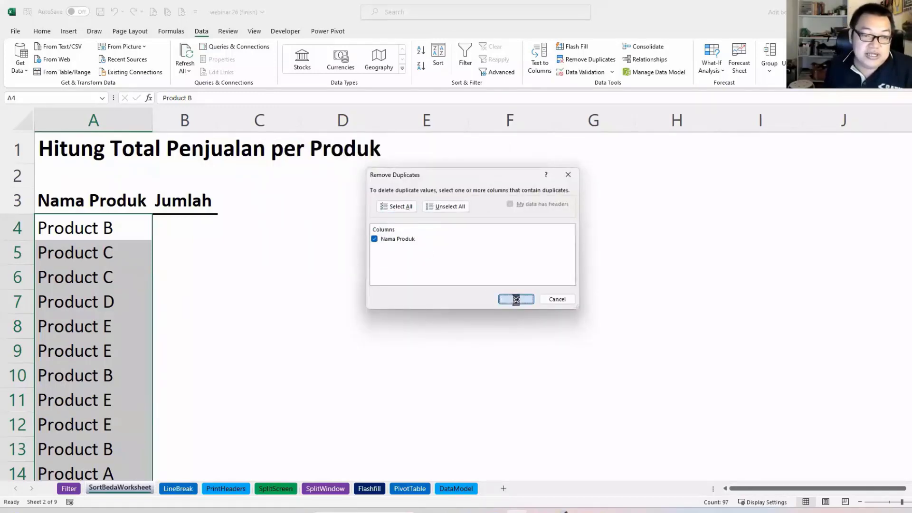
key(Return)
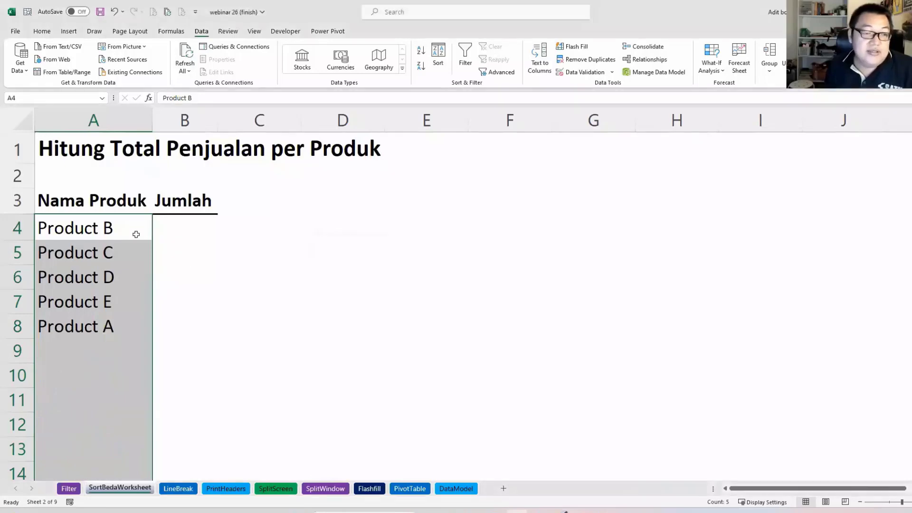
drag(137, 233, 127, 327)
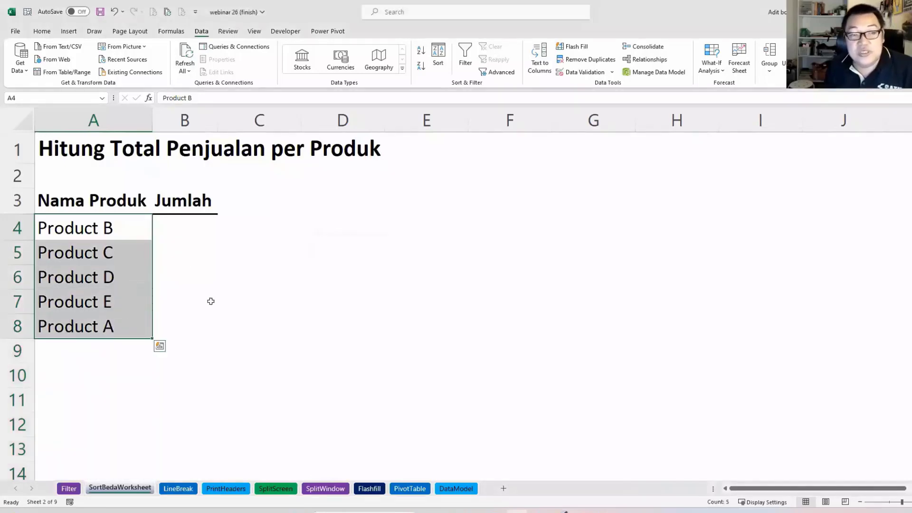
Step: Sort only the selected five product names A to Z
right_click(132, 245)
mouse_move(157, 380)
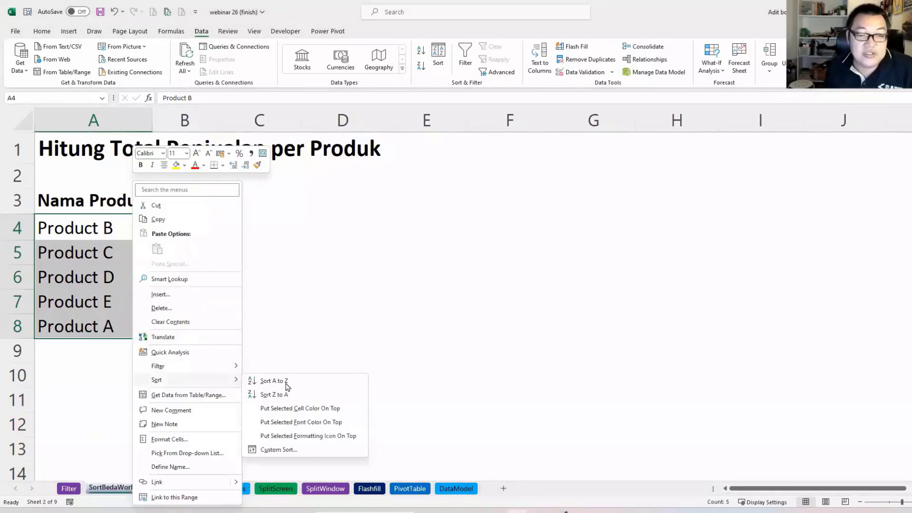
click(285, 383)
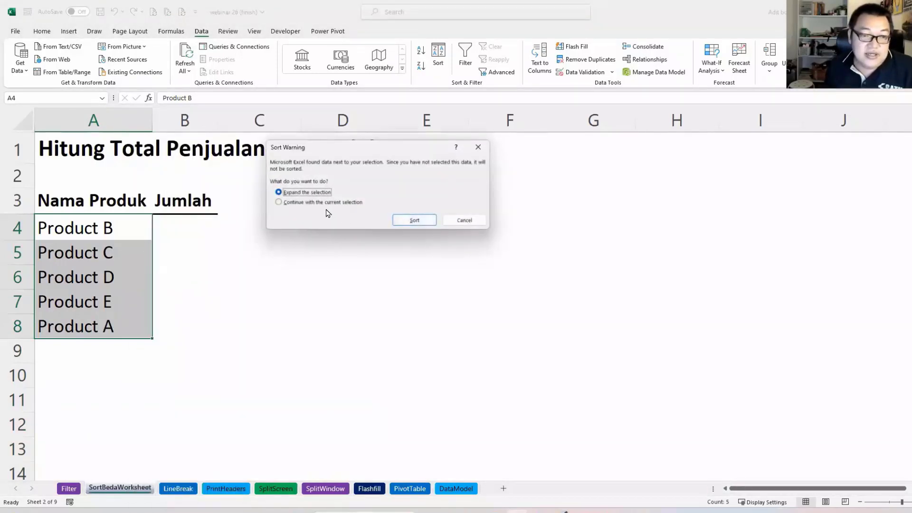
click(279, 202)
click(414, 220)
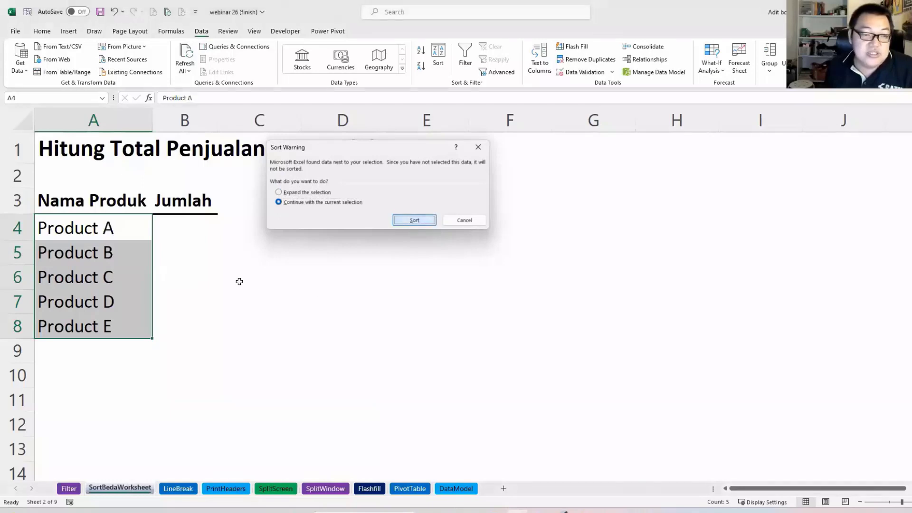
drag(116, 233, 141, 322)
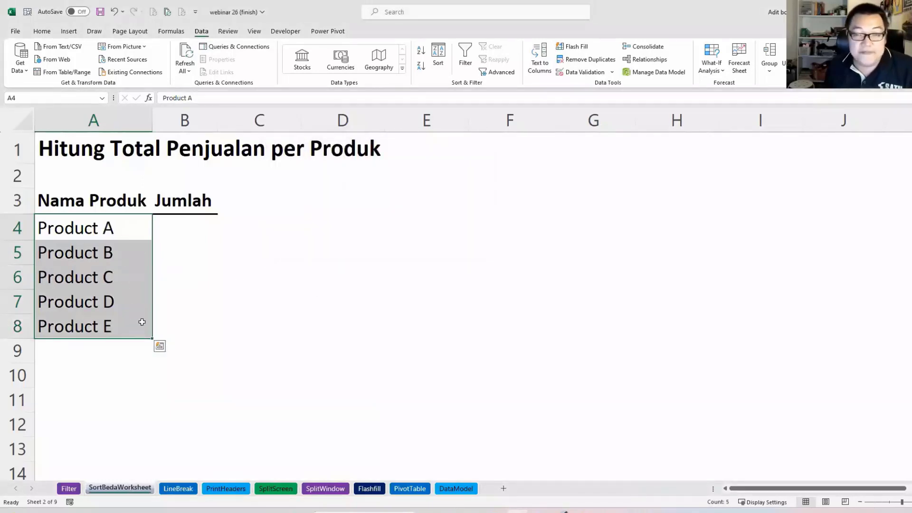
click(170, 303)
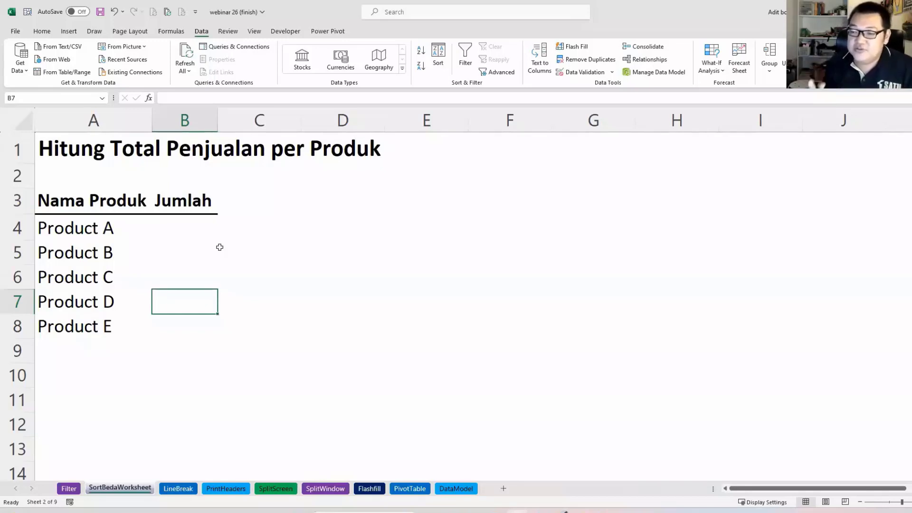
click(190, 230)
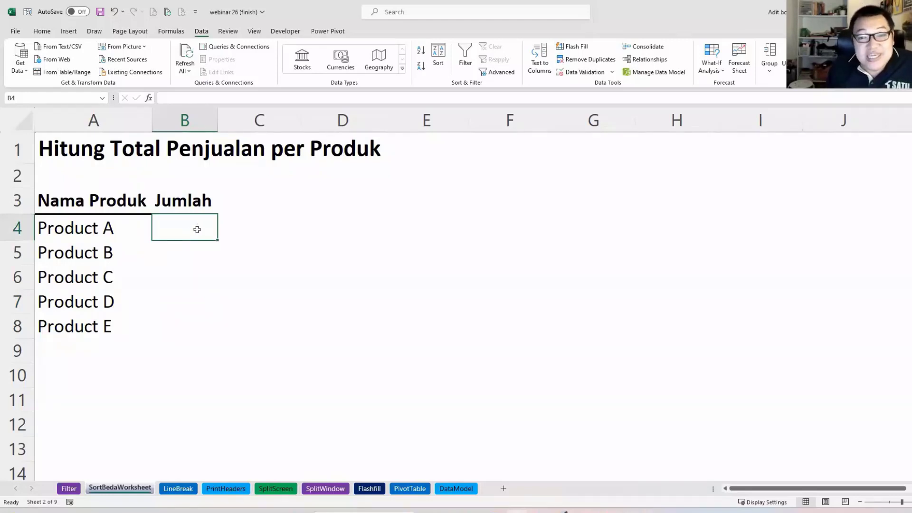
Step: Start a =SUMIFS( formula in B4 for Product A, then go to the Filter sheet
click(107, 226)
click(179, 230)
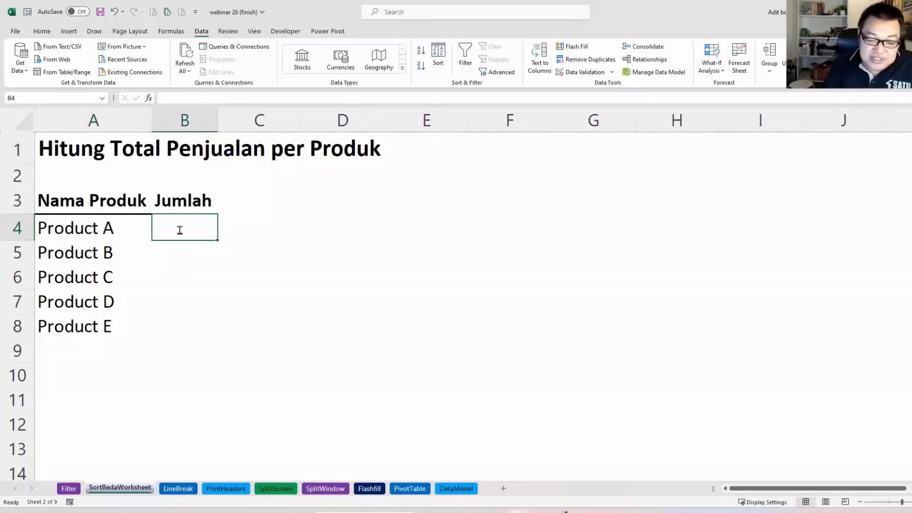
text(=sumif)
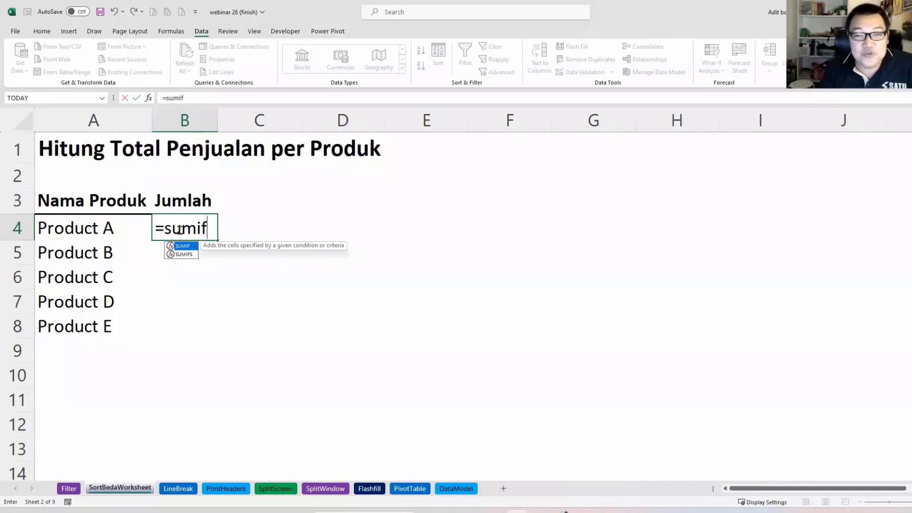
text(s)
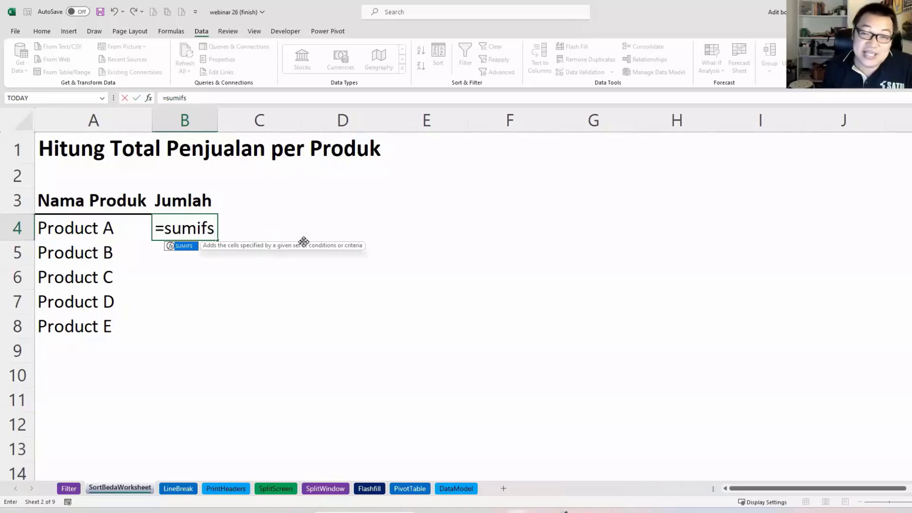
key(Tab)
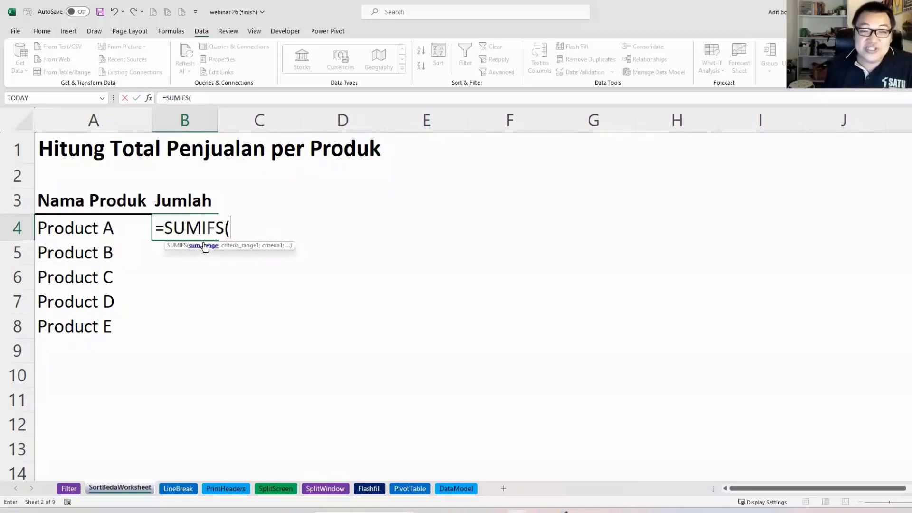
click(76, 492)
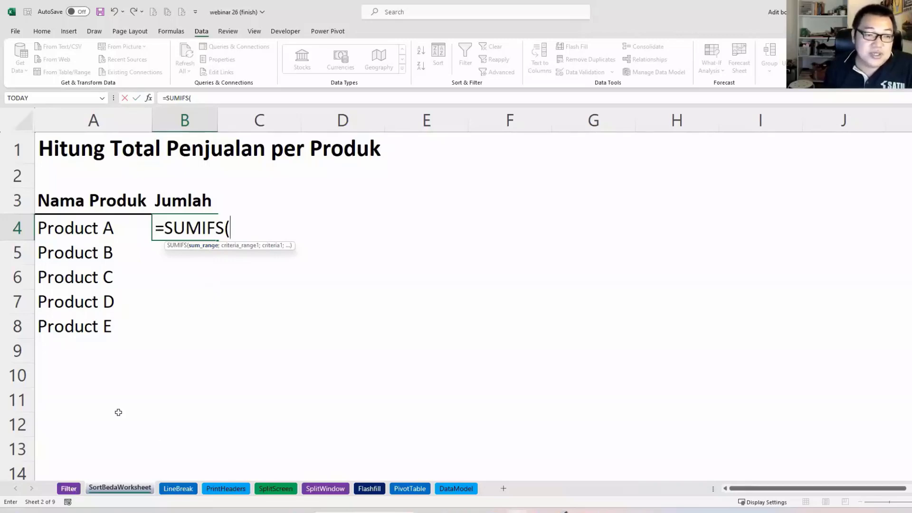
Step: Add Filter!C:C as the sum range and Filter!B:B as the criteria range to the SUMIFS
click(189, 116)
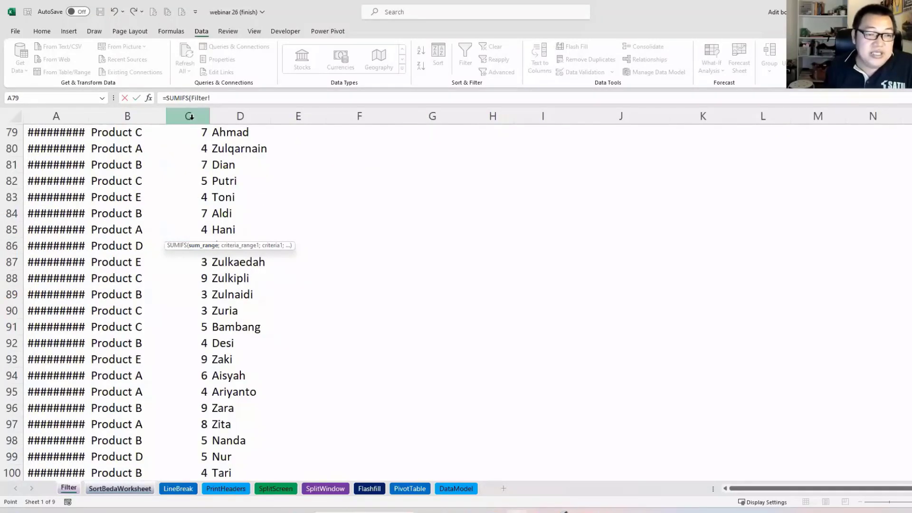
scroll(756, 334, up, 5)
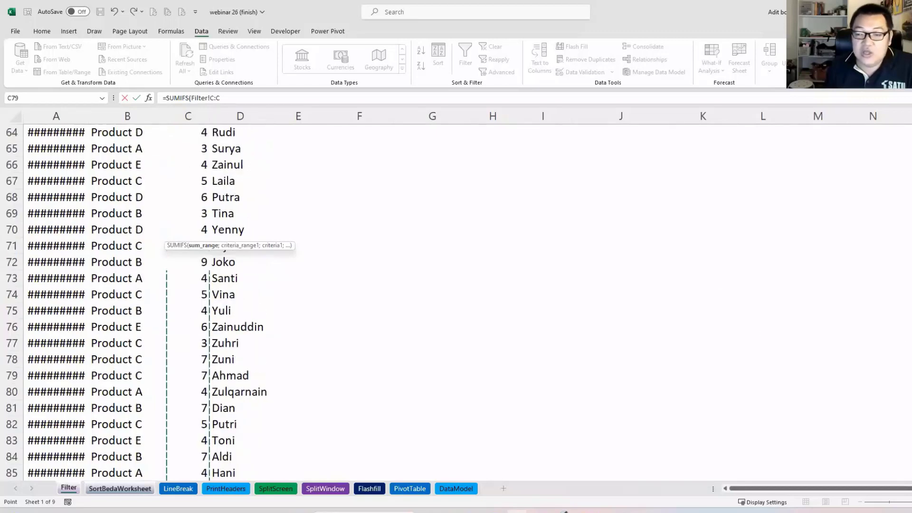
scroll(340, 249, up, 9)
scroll(340, 248, up, 5)
scroll(340, 248, up, 6)
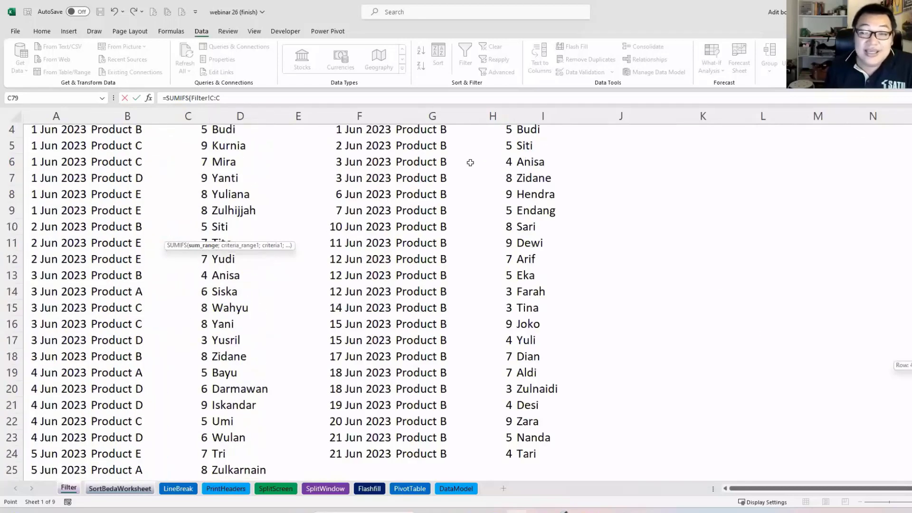
scroll(339, 249, up, 1)
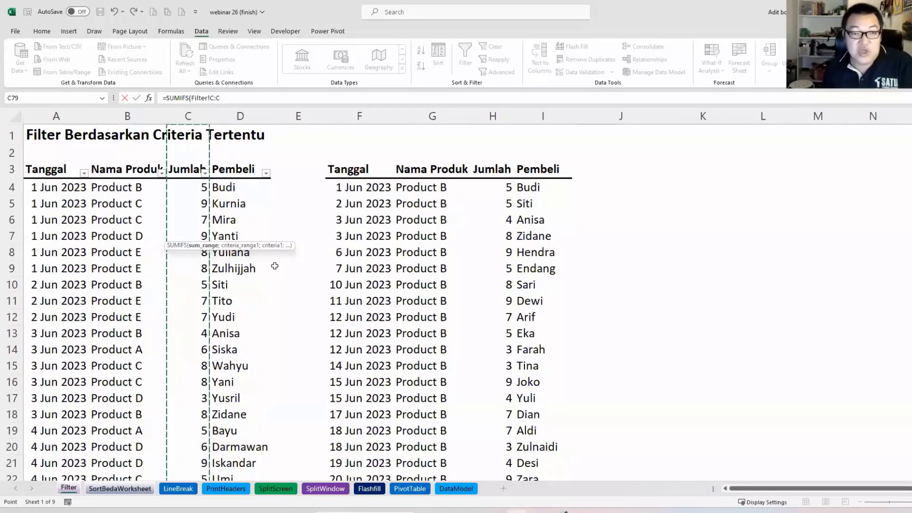
text(;)
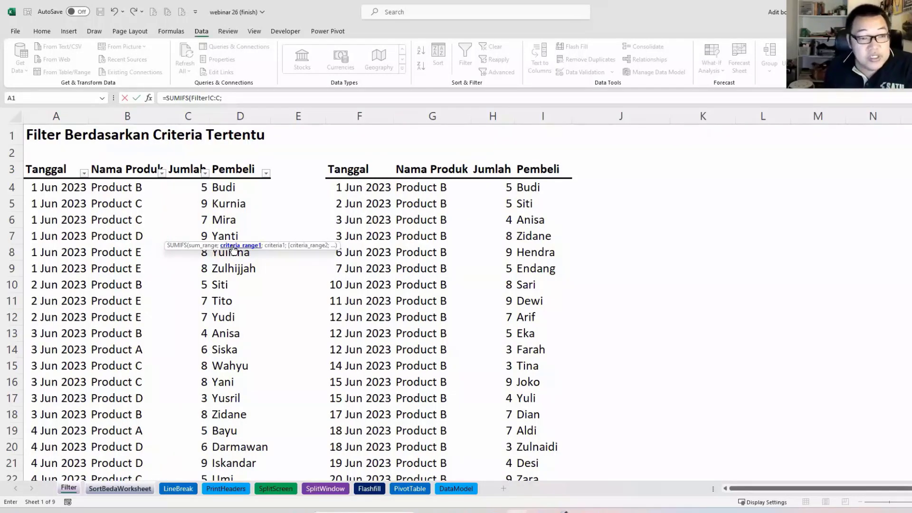
click(129, 112)
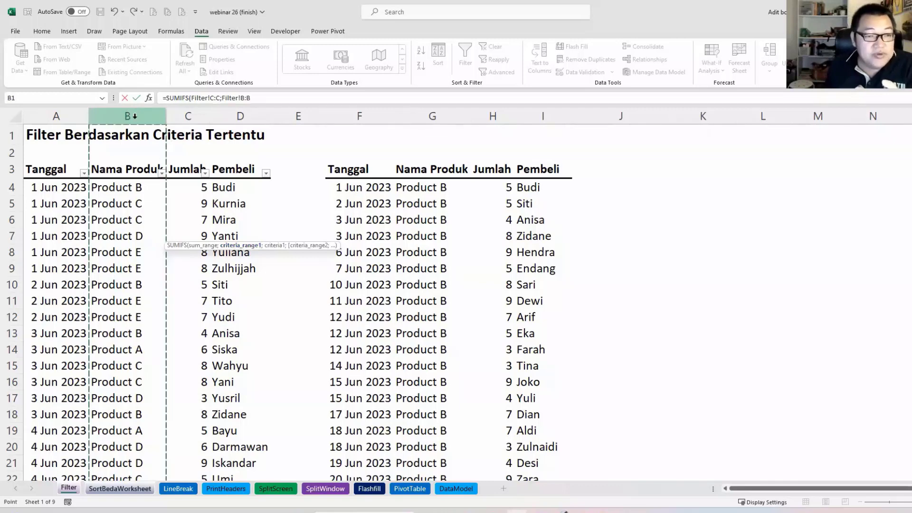
click(259, 98)
text(;)
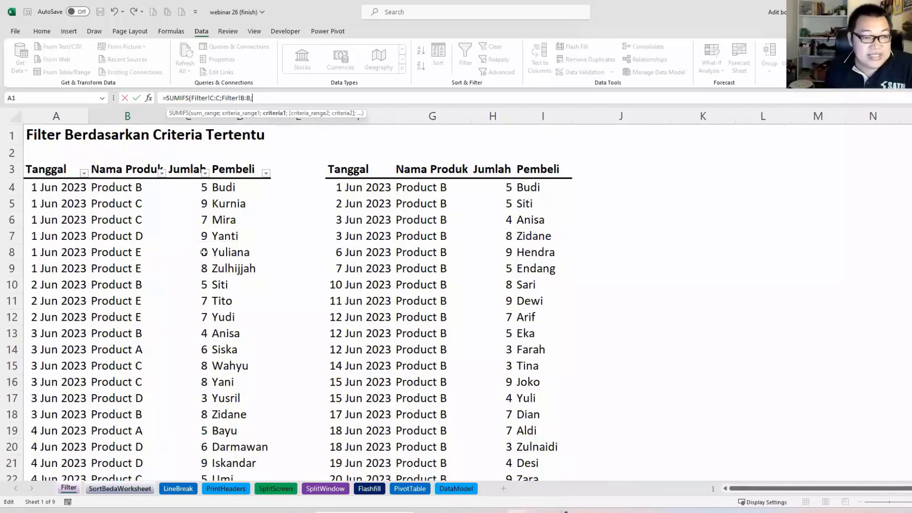
key(ctrl+Page_Down)
Step: Use A4 as the criterion and commit B4's SUMIFS, giving Product A a total of 105
click(130, 235)
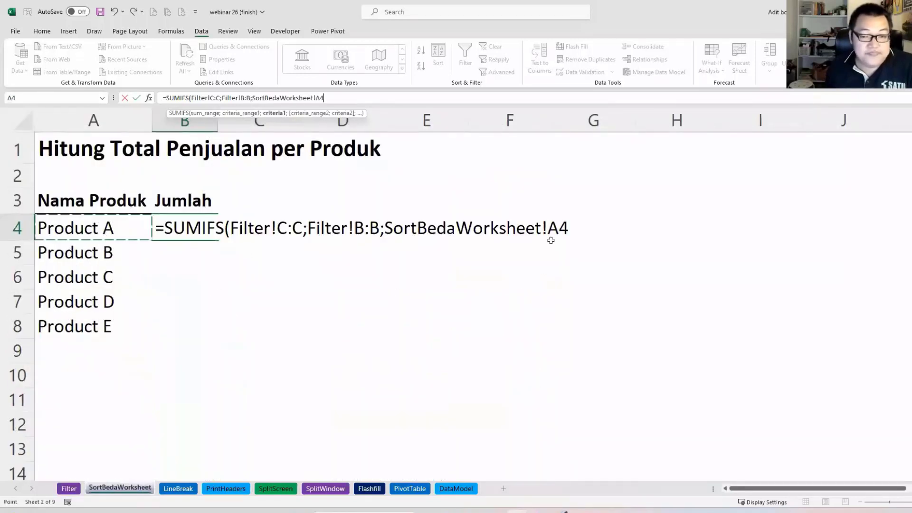
text())
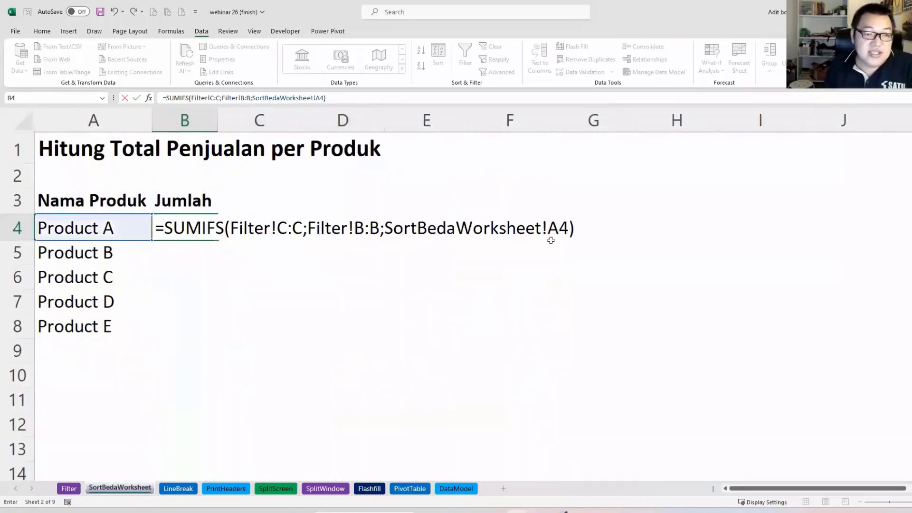
drag(230, 226, 303, 227)
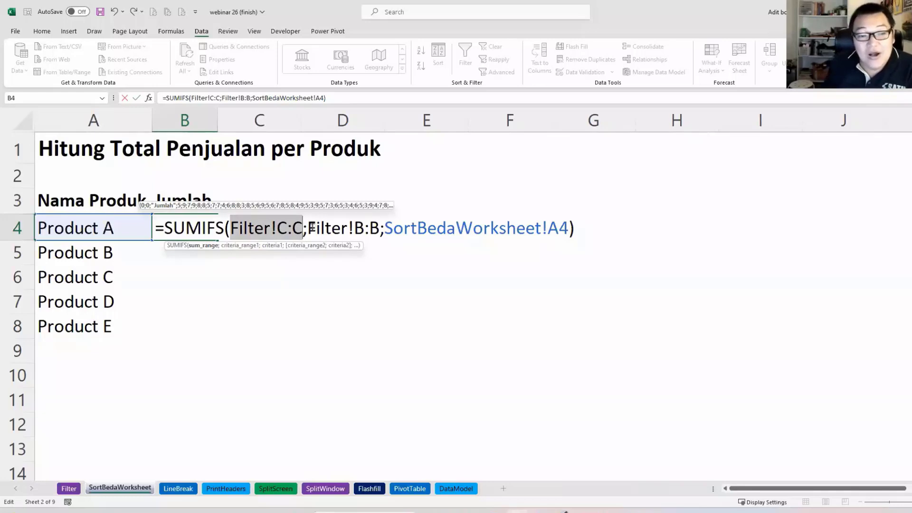
drag(309, 227, 573, 227)
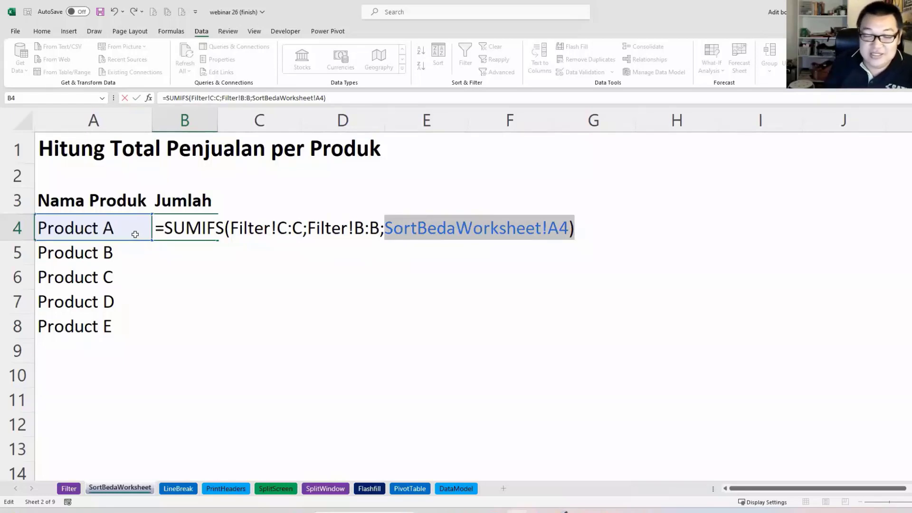
key(Return)
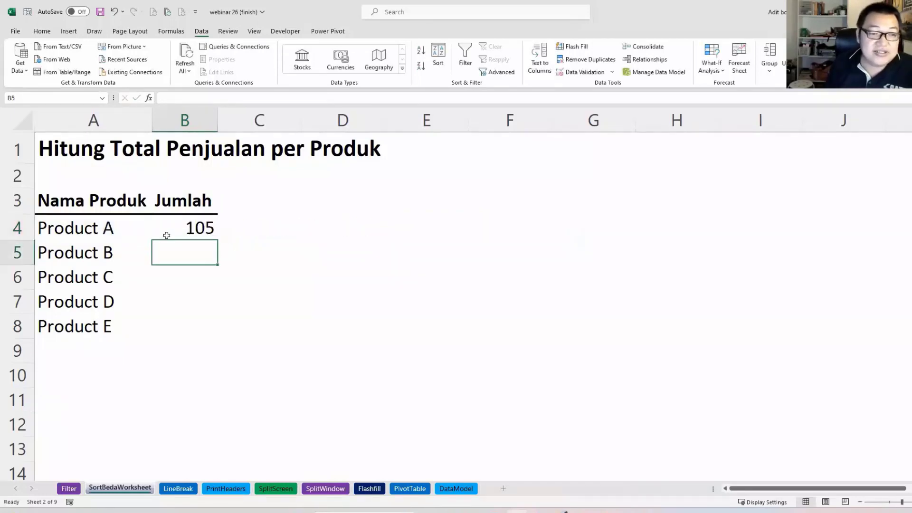
Step: Fill the B4 formula down to B8, giving totals 105, 123, 122, 121 and 87
click(202, 229)
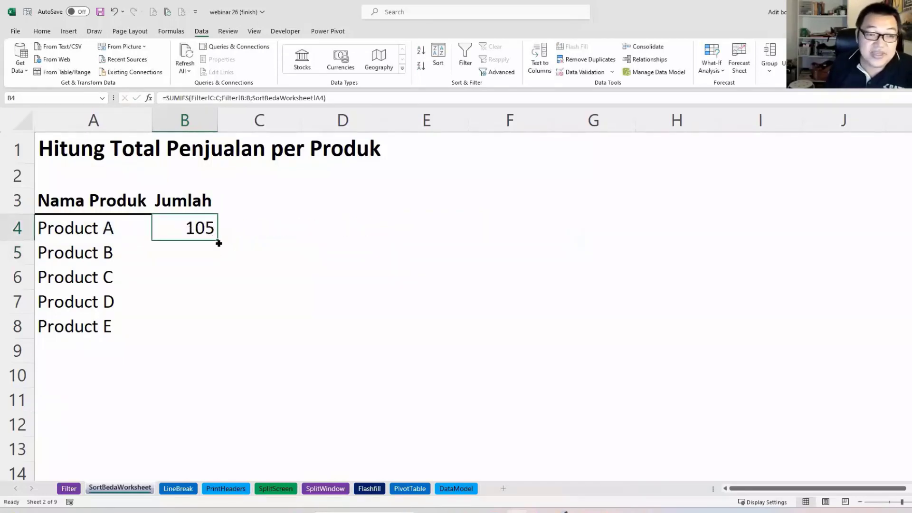
drag(219, 242, 214, 335)
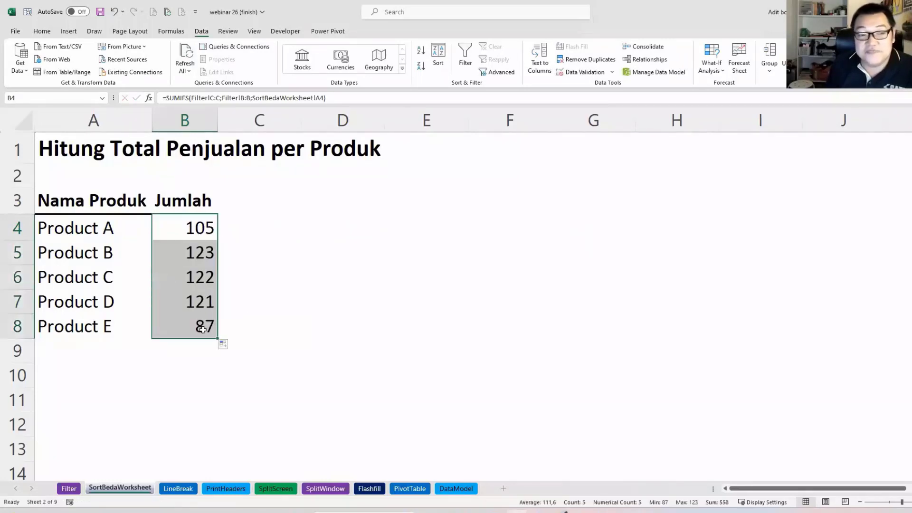
click(209, 234)
key(shift+Left)
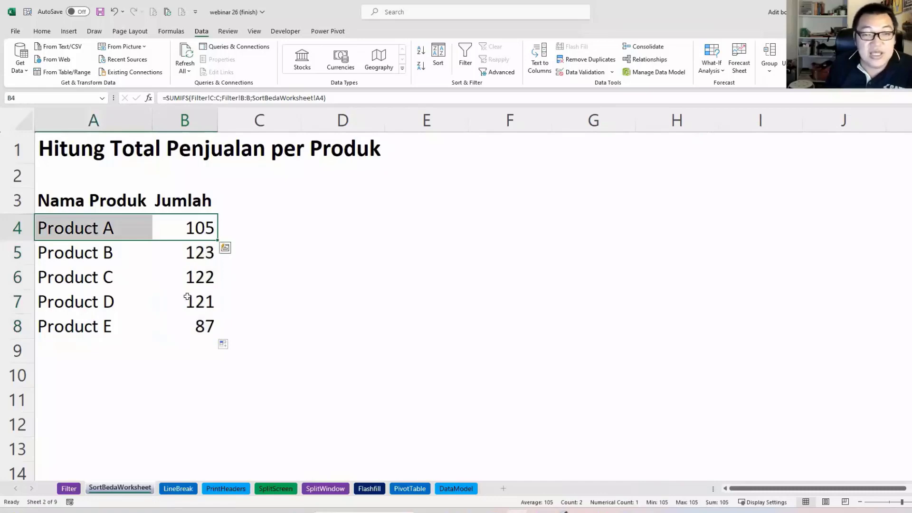
Step: Filter the Filter sheet to Product A and read column C's sum to confirm 105
click(71, 489)
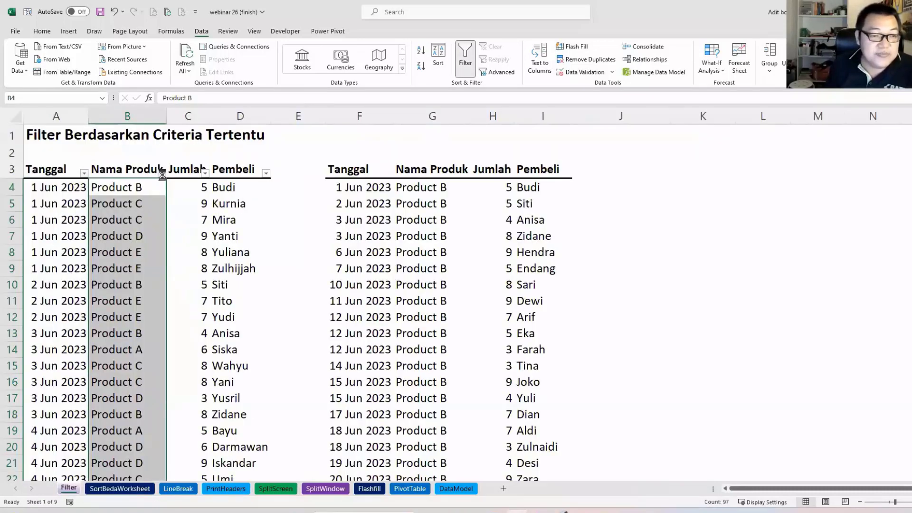
click(162, 173)
click(80, 292)
click(80, 301)
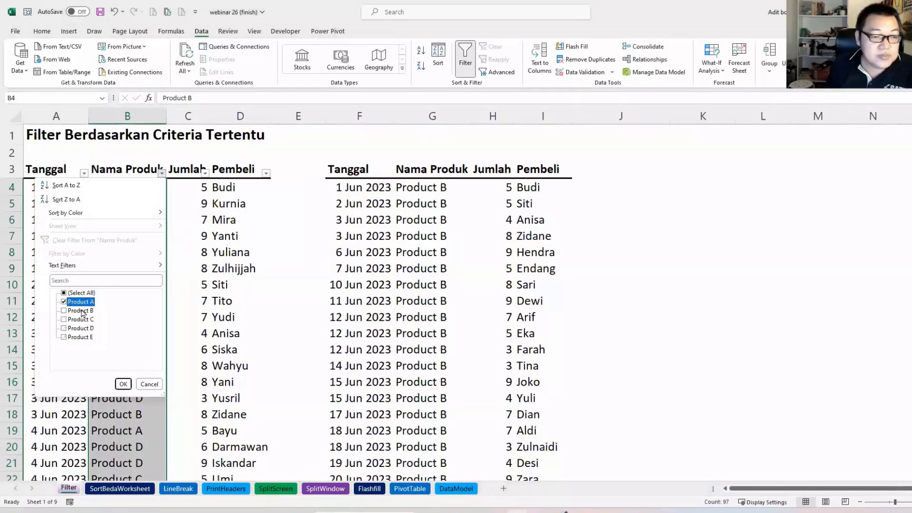
click(123, 384)
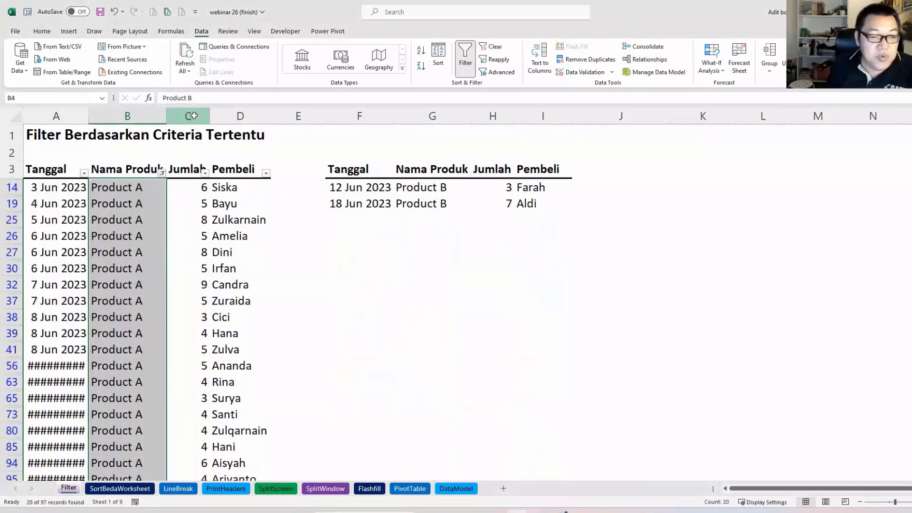
click(194, 113)
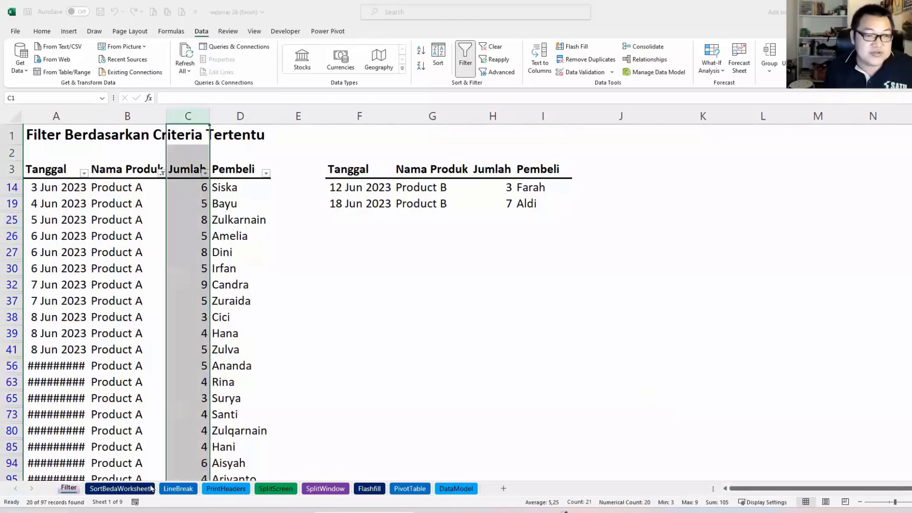
click(117, 489)
click(198, 256)
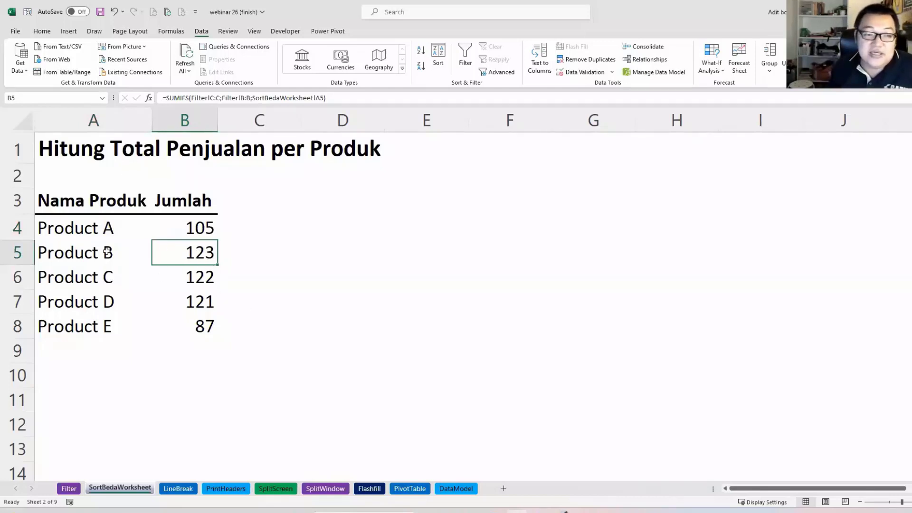
Step: Sort the Jumlah totals largest to smallest, which leaves the recalculated totals scrambled
drag(210, 269, 205, 256)
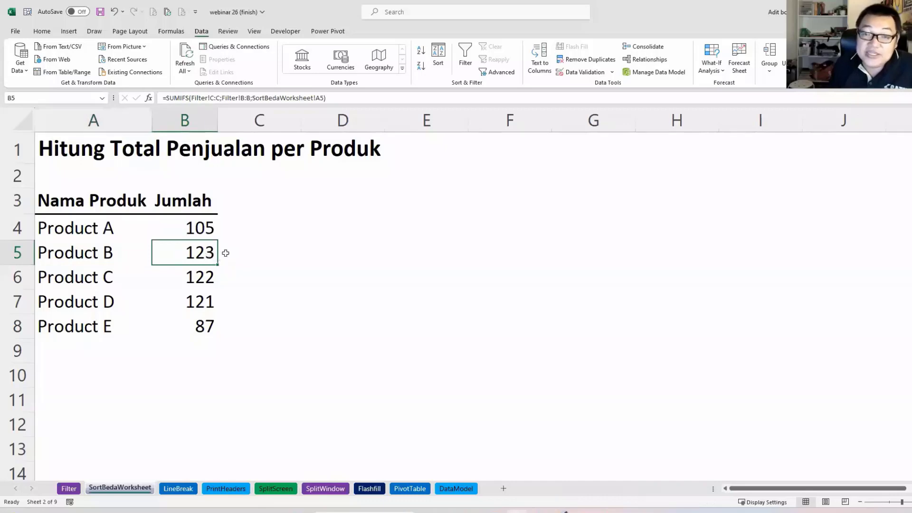
right_click(214, 256)
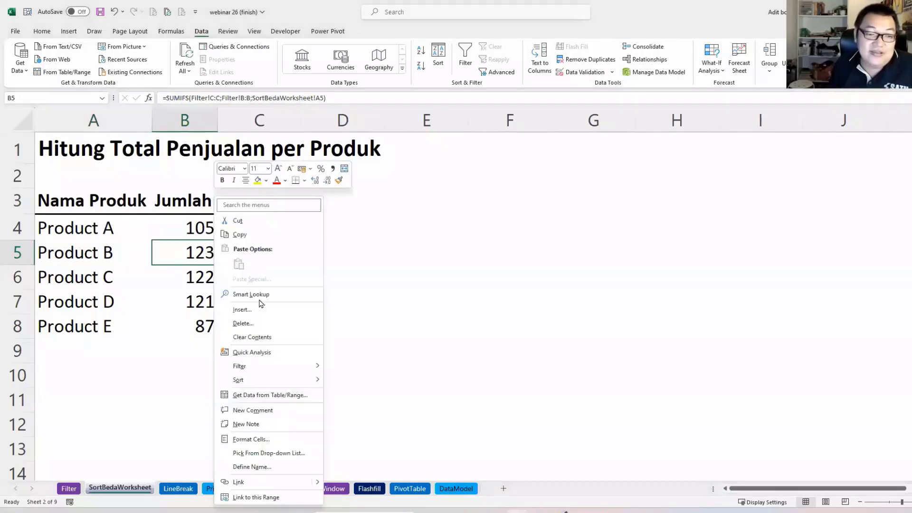
mouse_move(238, 380)
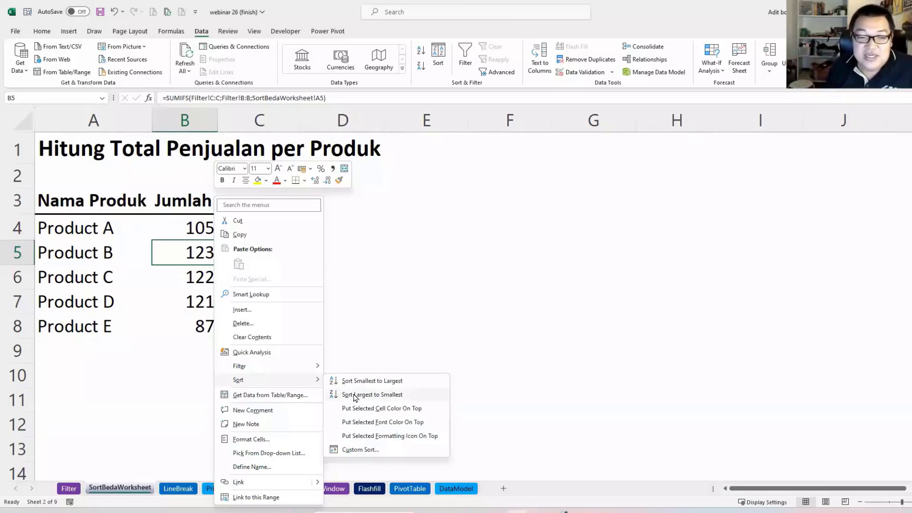
click(354, 395)
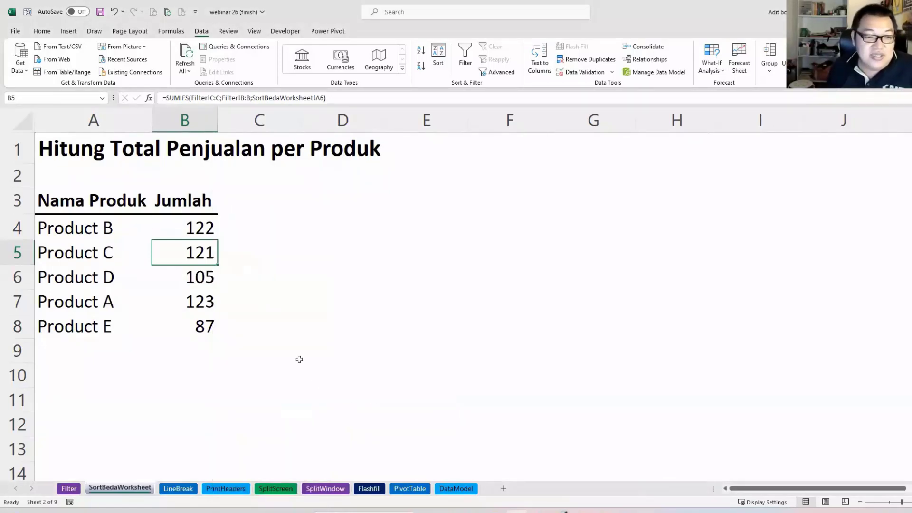
Step: Inspect the B4 and B7 SUMIFS formulas to see their references after sorting
click(199, 231)
drag(117, 227, 179, 229)
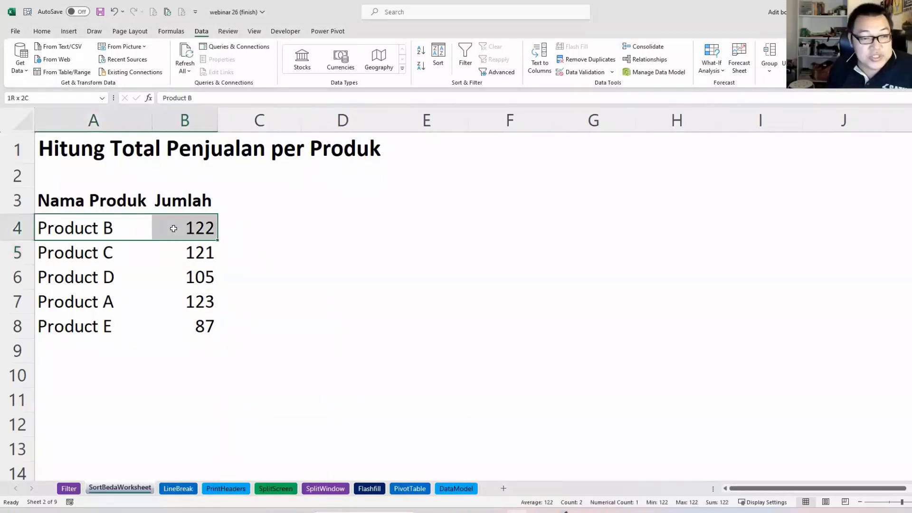
click(205, 234)
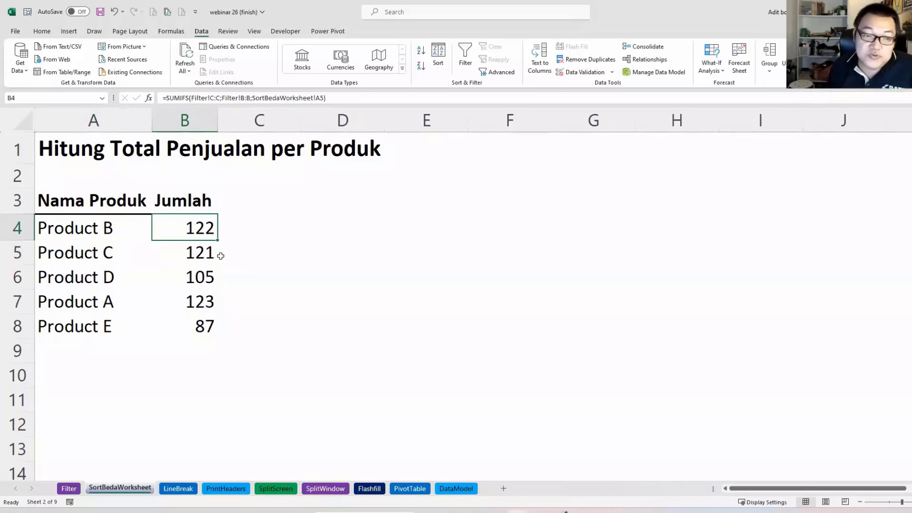
click(205, 306)
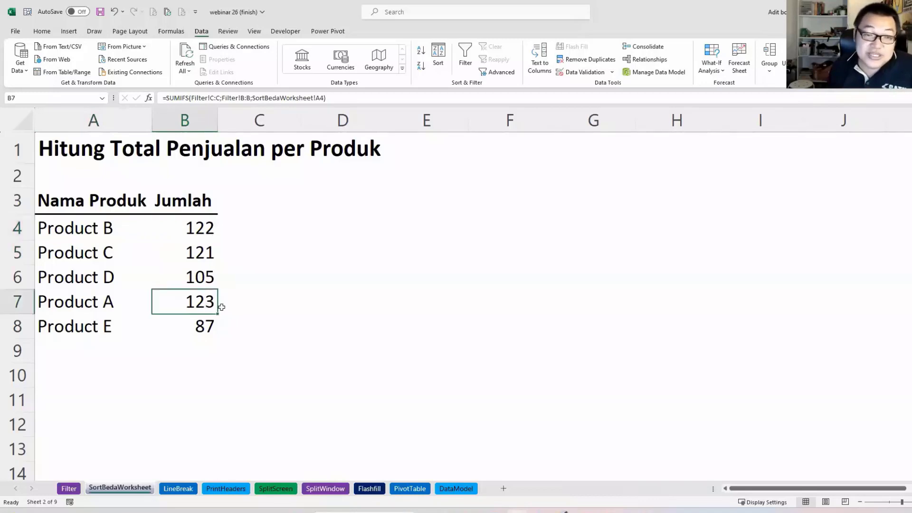
double_click(206, 226)
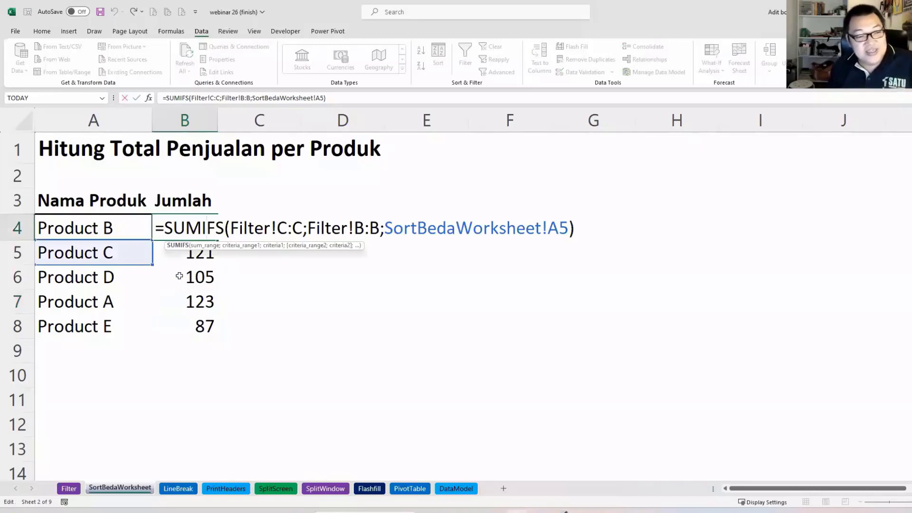
key(Escape)
double_click(201, 299)
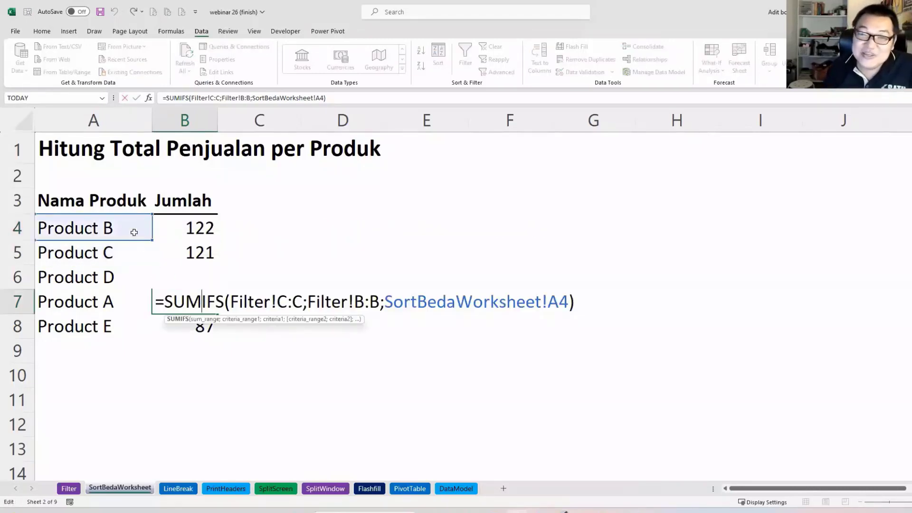
key(Escape)
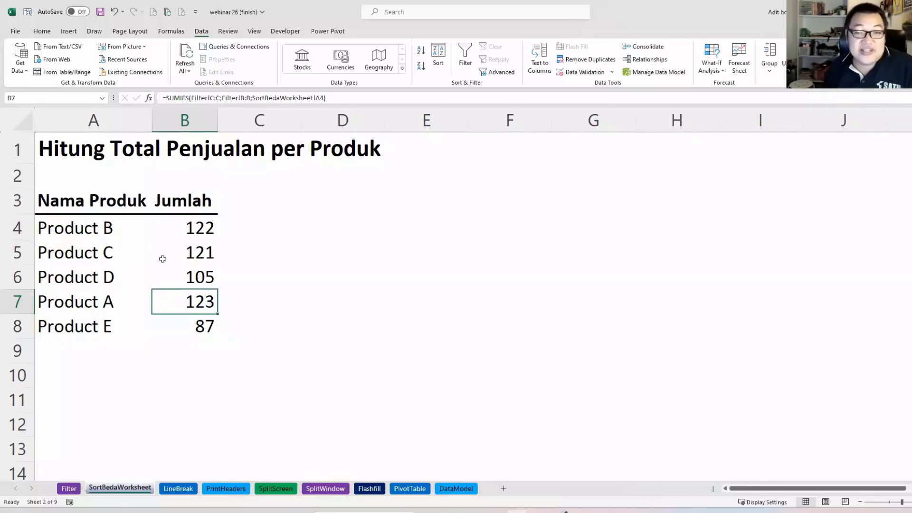
Step: Examine B4's SortBedaWorksheet!A5 criterion reference, leaving its total unchanged at 122
click(200, 228)
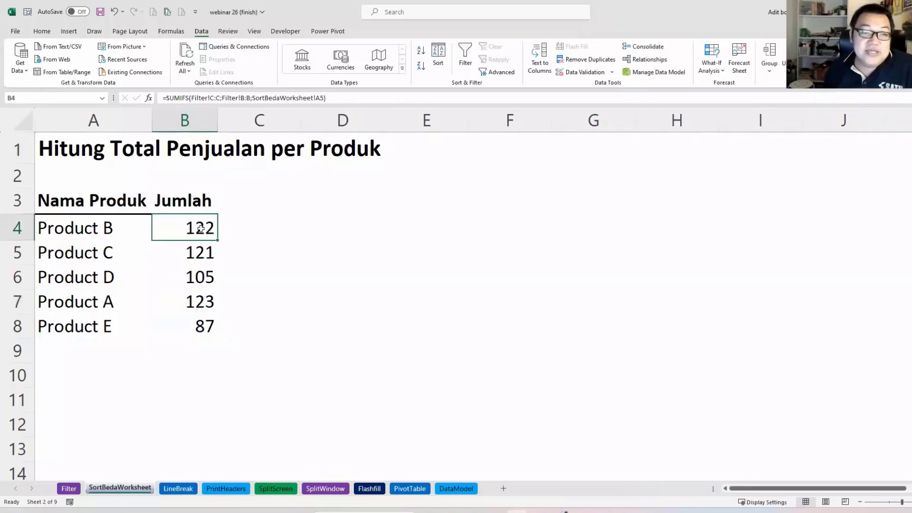
double_click(200, 229)
mouse_move(384, 228)
mouse_down()
mouse_move(467, 232)
mouse_move(540, 249)
mouse_up()
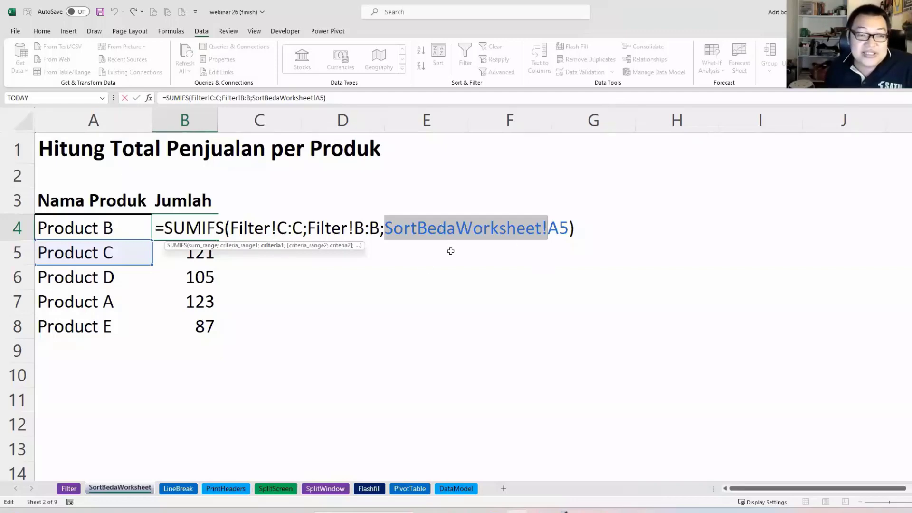
key(ctrl+Return)
click(333, 229)
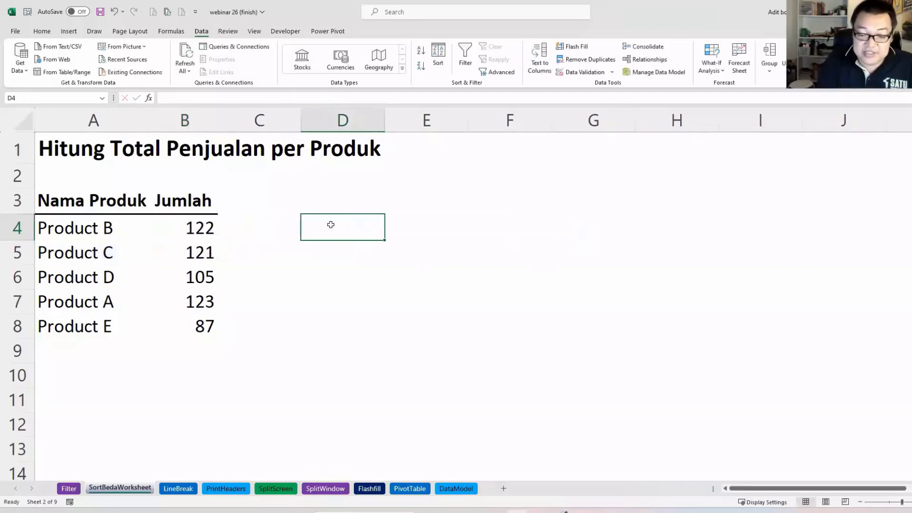
text(=)
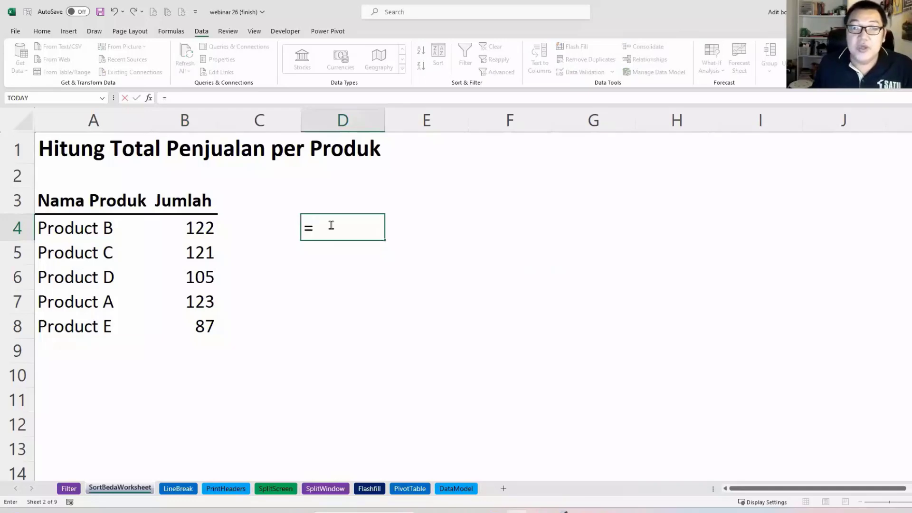
click(72, 490)
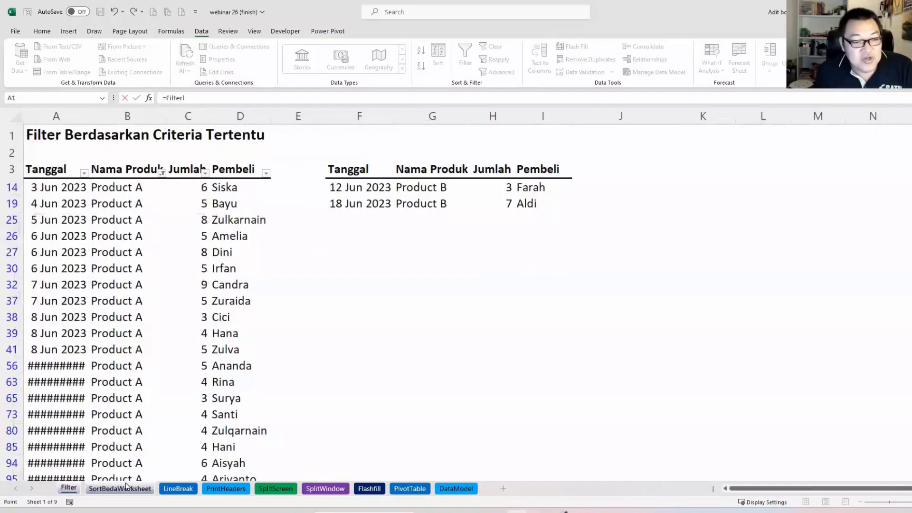
click(213, 373)
click(178, 489)
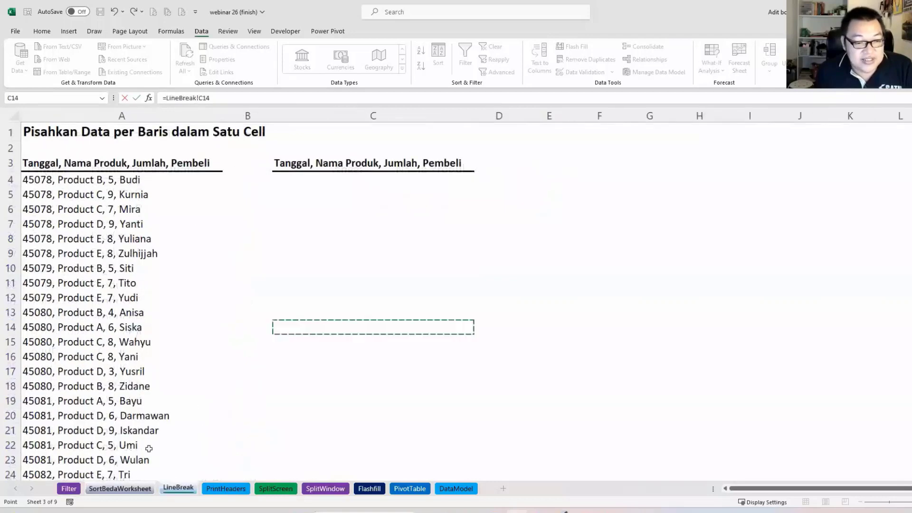
click(119, 488)
click(368, 291)
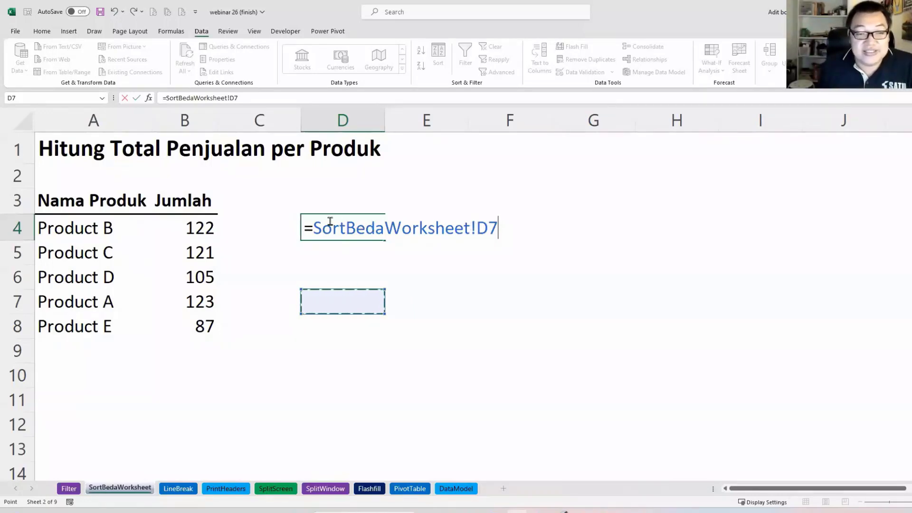
drag(476, 228, 313, 228)
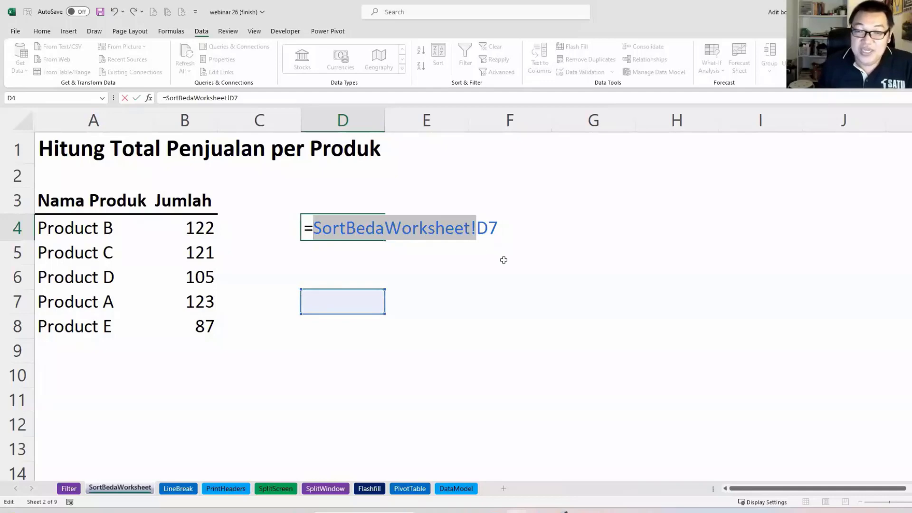
key(Escape)
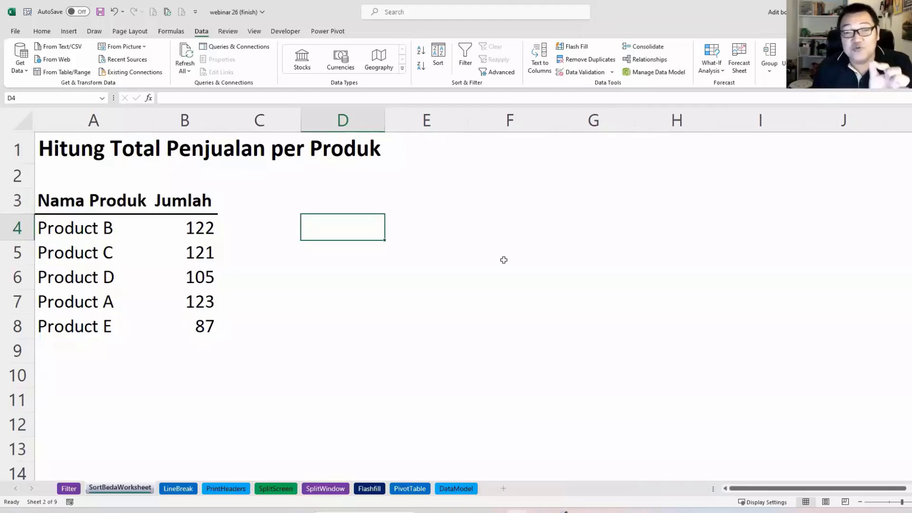
Step: Undo the sort and strip 'SortBedaWorksheet!' so B4's criterion is plain A4, giving 105
click(181, 232)
key(alt+a+s+d)
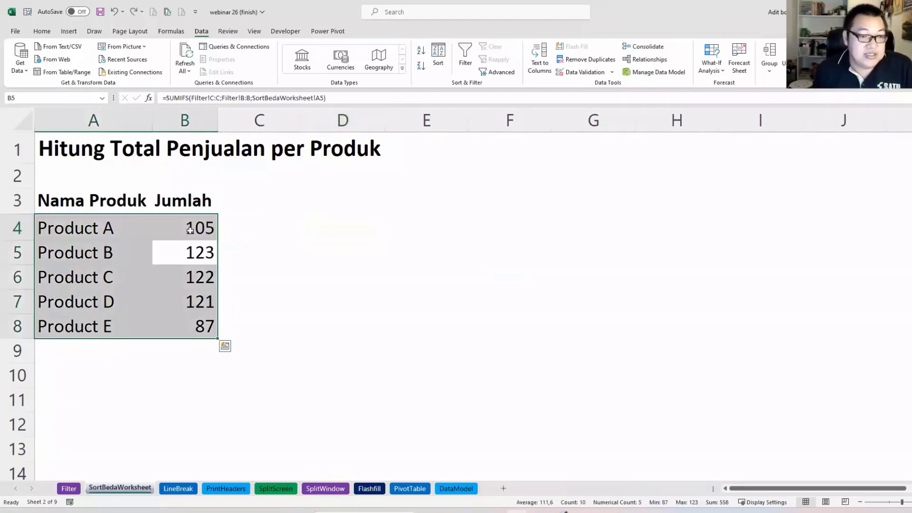
double_click(190, 231)
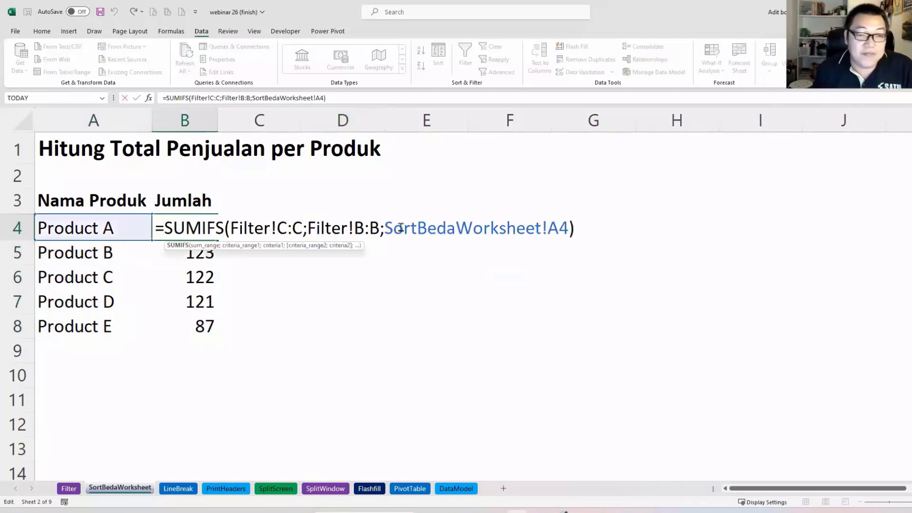
drag(401, 228, 567, 238)
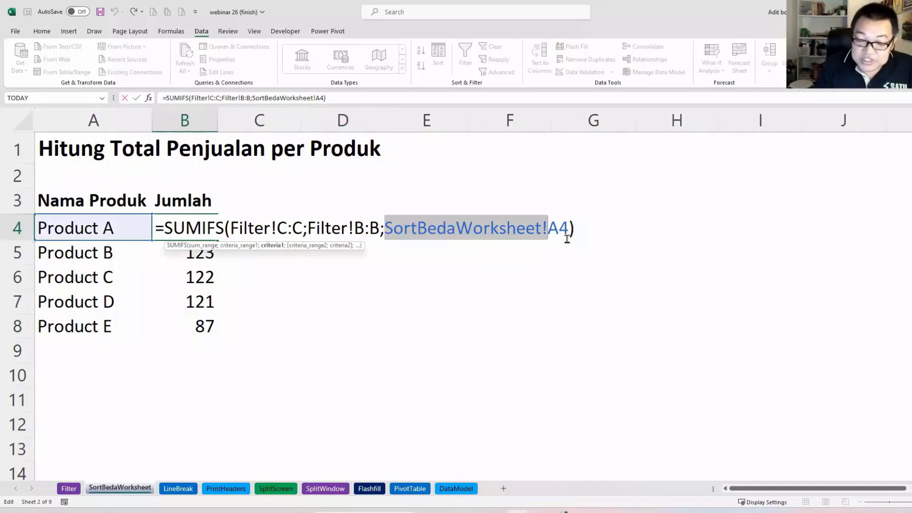
key(Delete)
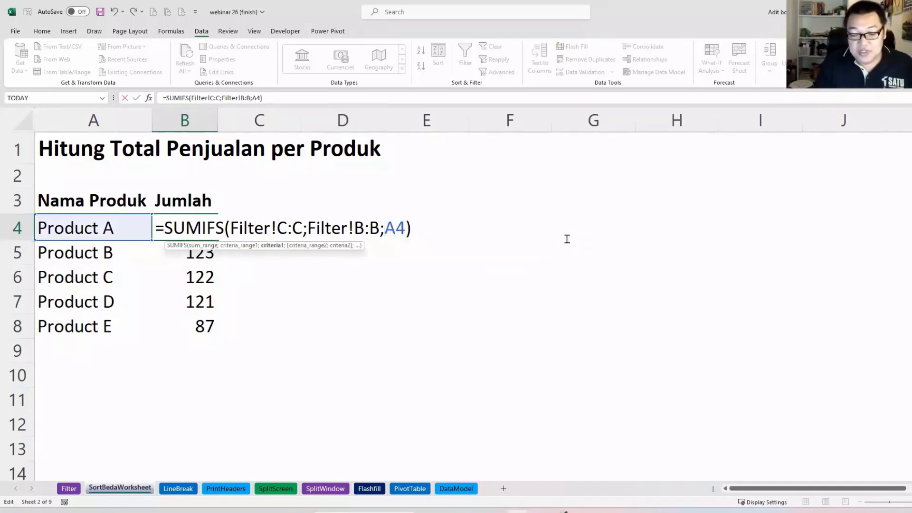
key(Return)
Step: Fill B4's formula down to B8 for totals 105, 123, 122, 121 and 87
click(171, 228)
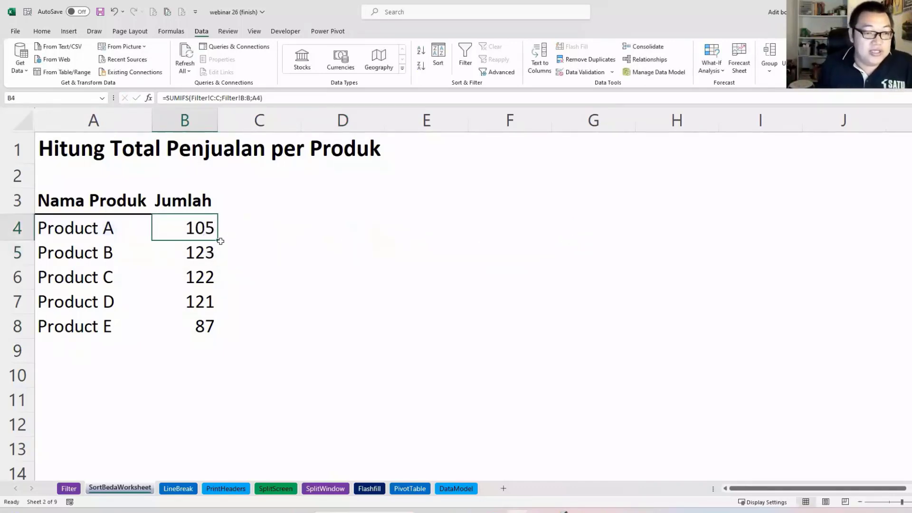
double_click(220, 241)
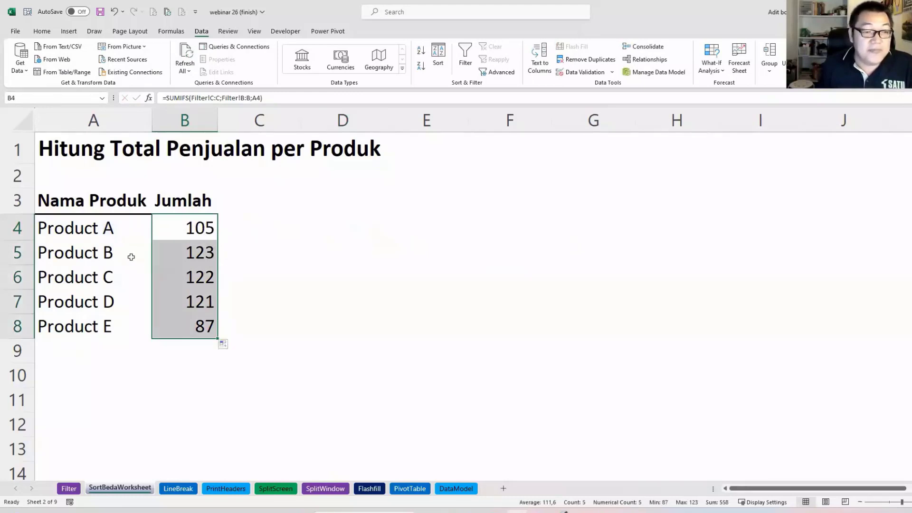
drag(130, 256, 192, 256)
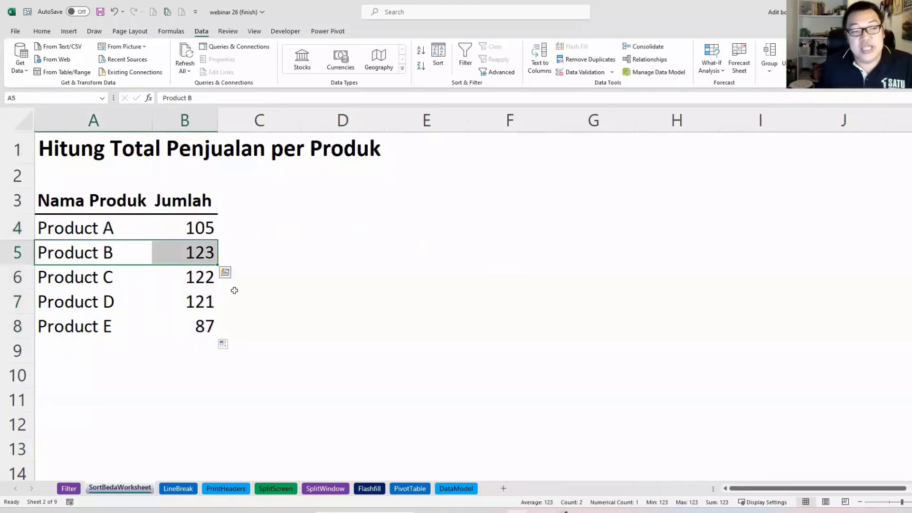
click(203, 228)
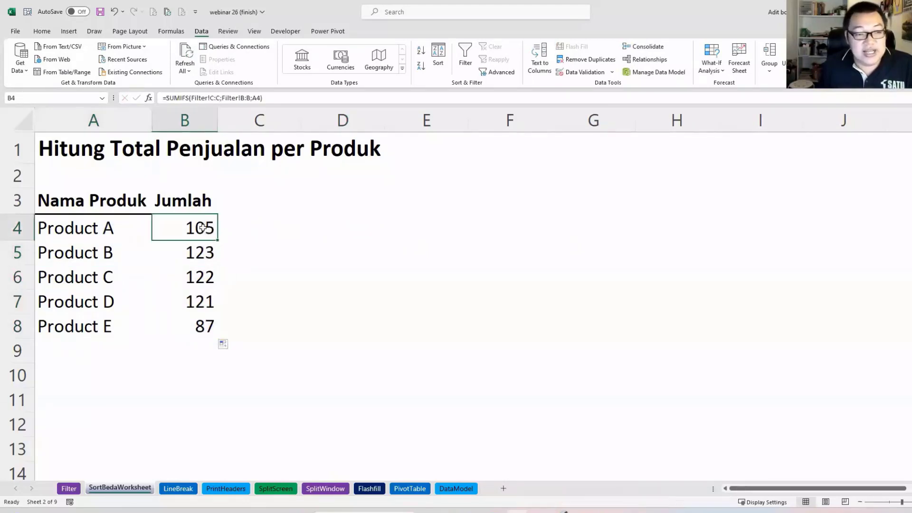
Step: Sort the totals largest to smallest, then check the B4 and B8 formulas
right_click(207, 228)
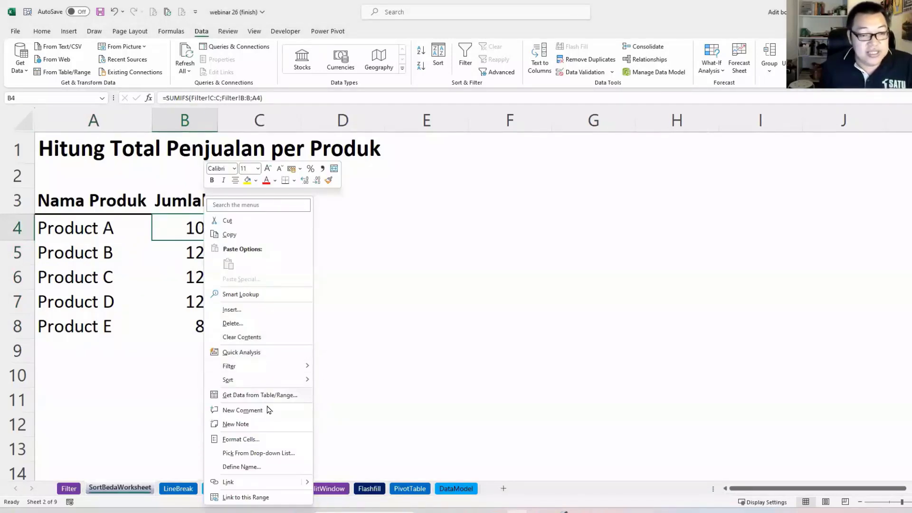
mouse_move(256, 380)
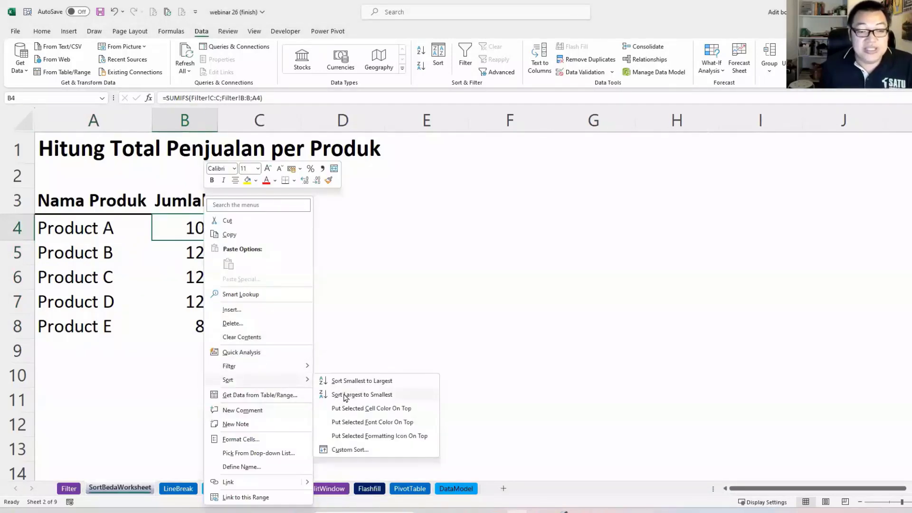
click(345, 394)
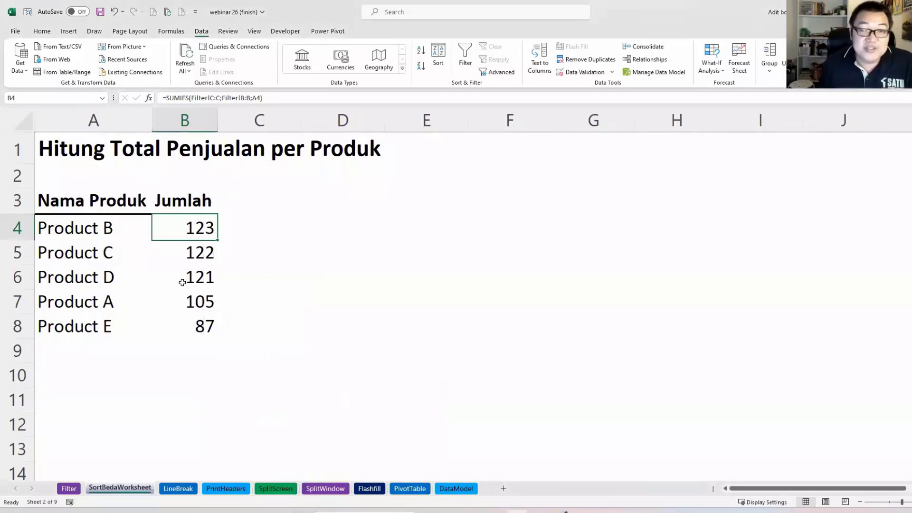
double_click(184, 224)
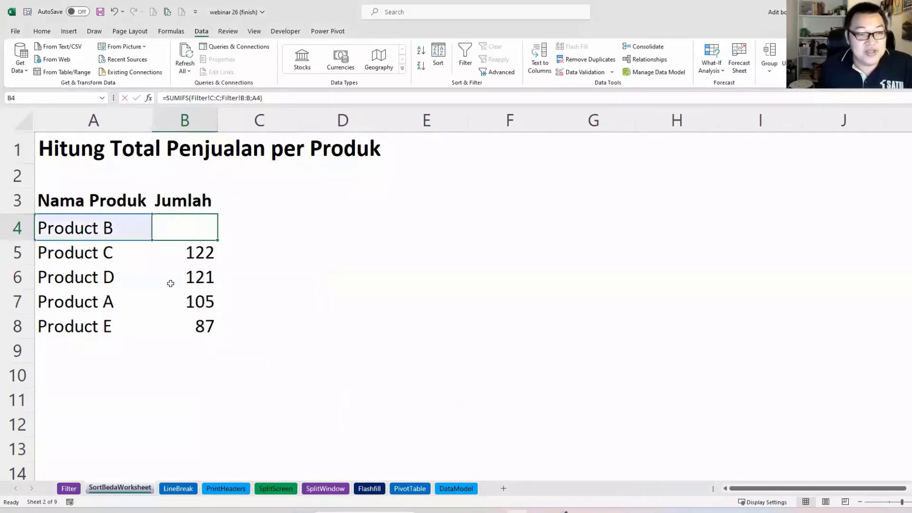
key(Escape)
click(189, 327)
key(F2)
key(Escape)
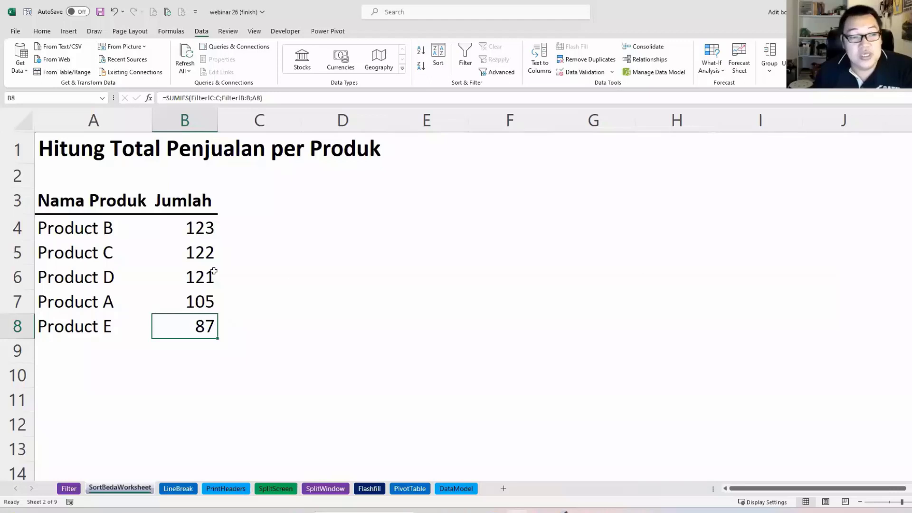
Step: Verify that B4's SUMIFS criterion is the plain A4 reference, without changing it
double_click(195, 236)
drag(385, 228, 404, 228)
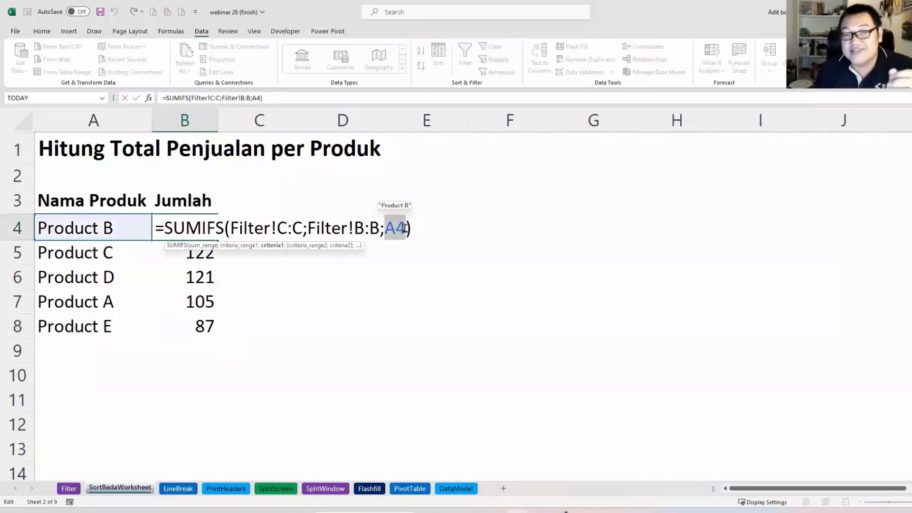
key(Escape)
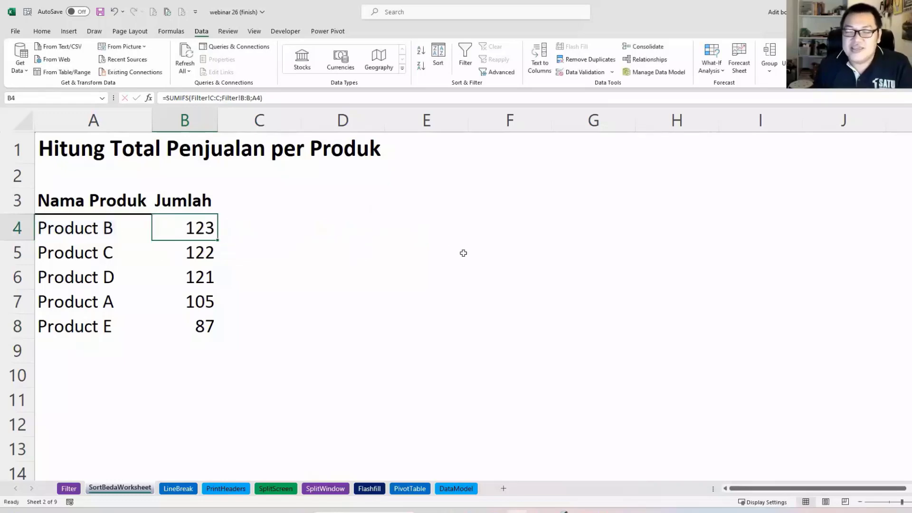